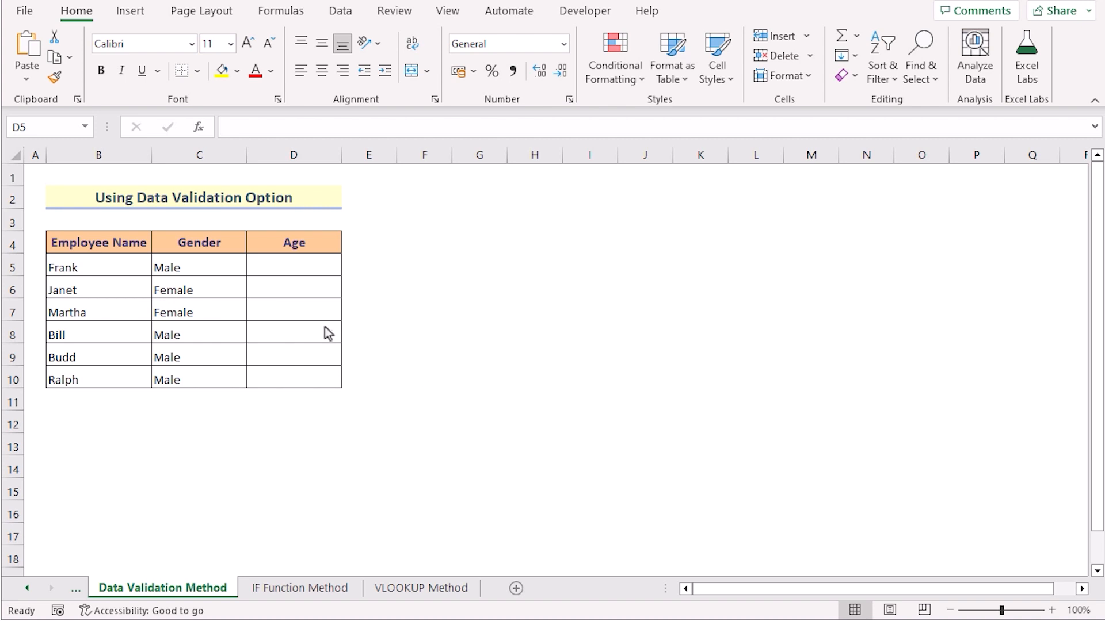
- Start a data validation rule for the Age cells D5:D10 that allows only whole numbers
{"action": "left_click", "coordinate": [288, 265]}
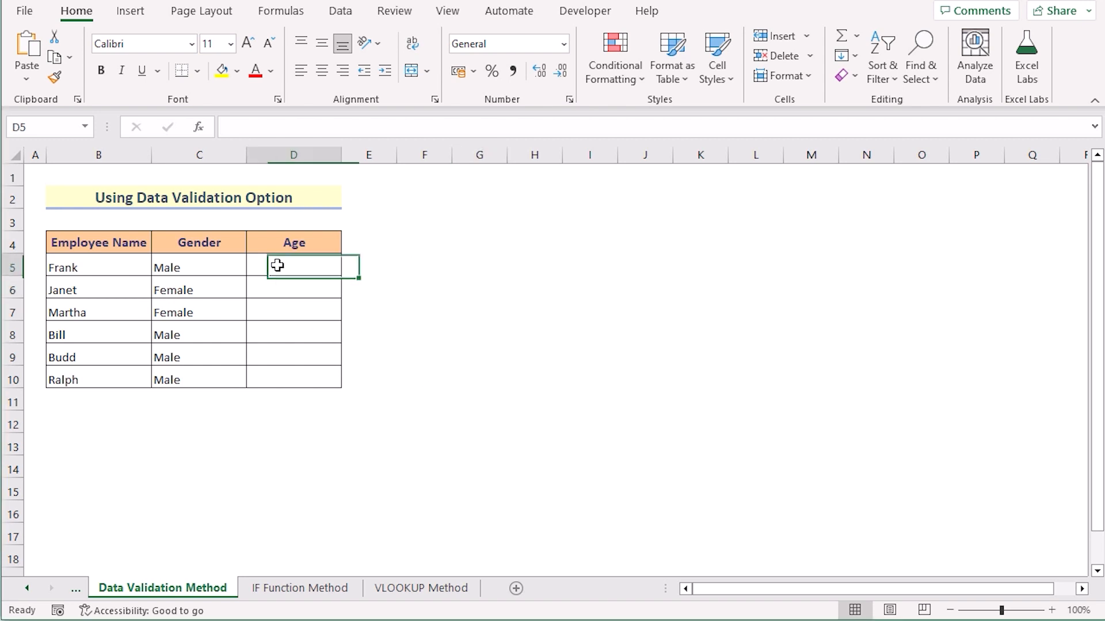
{"action": "left_click", "coordinate": [284, 377], "text": "shift"}
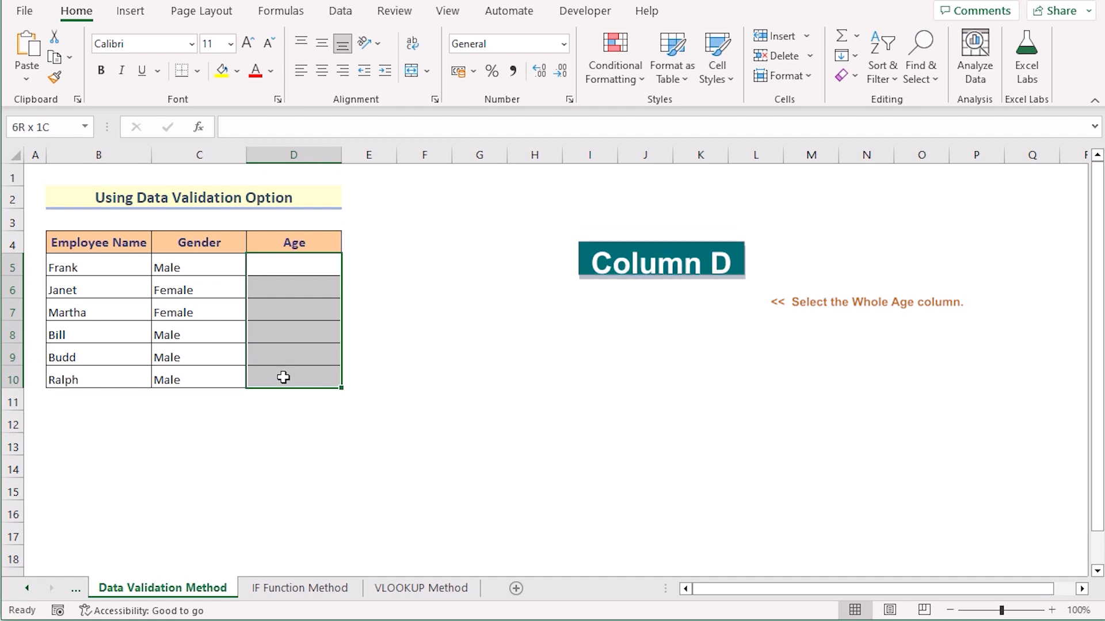
{"action": "left_click", "coordinate": [351, 13]}
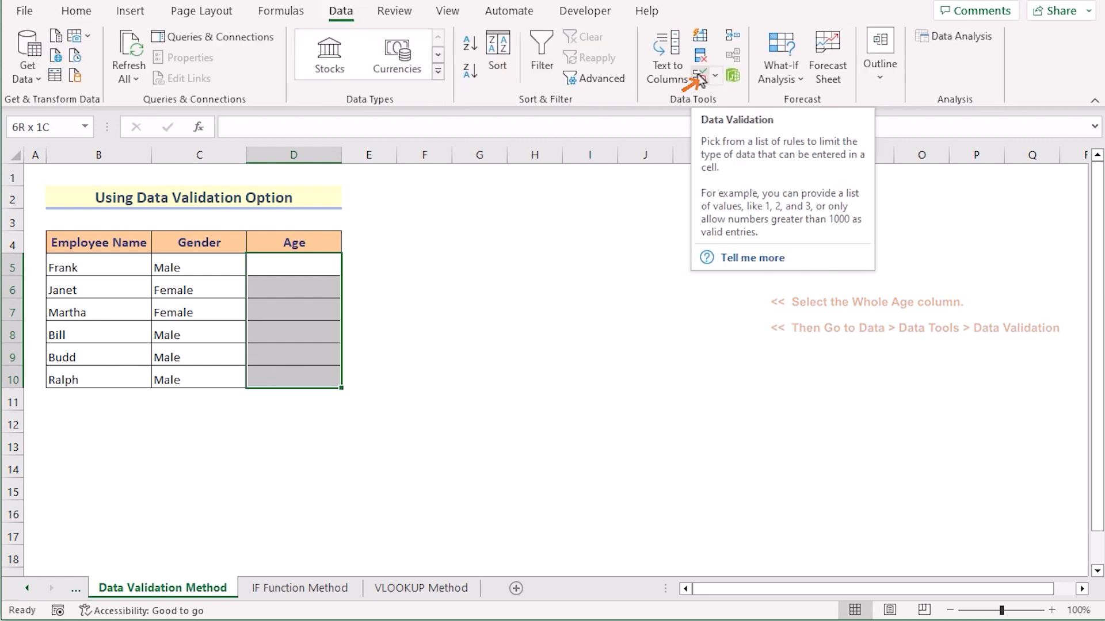
{"action": "left_click", "coordinate": [700, 78]}
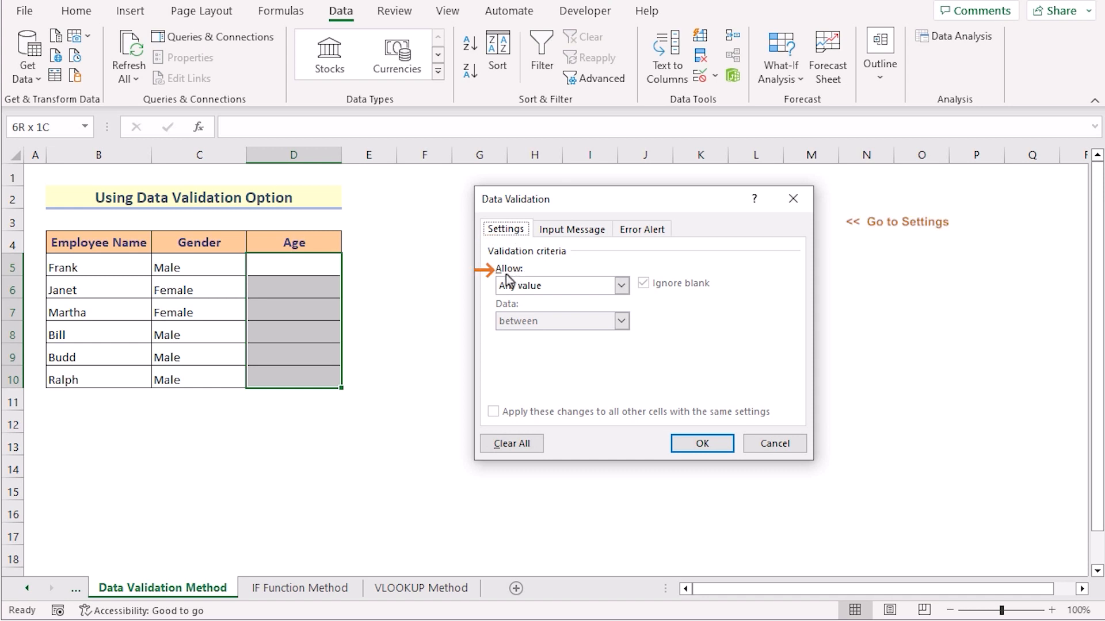
{"action": "left_click", "coordinate": [621, 285]}
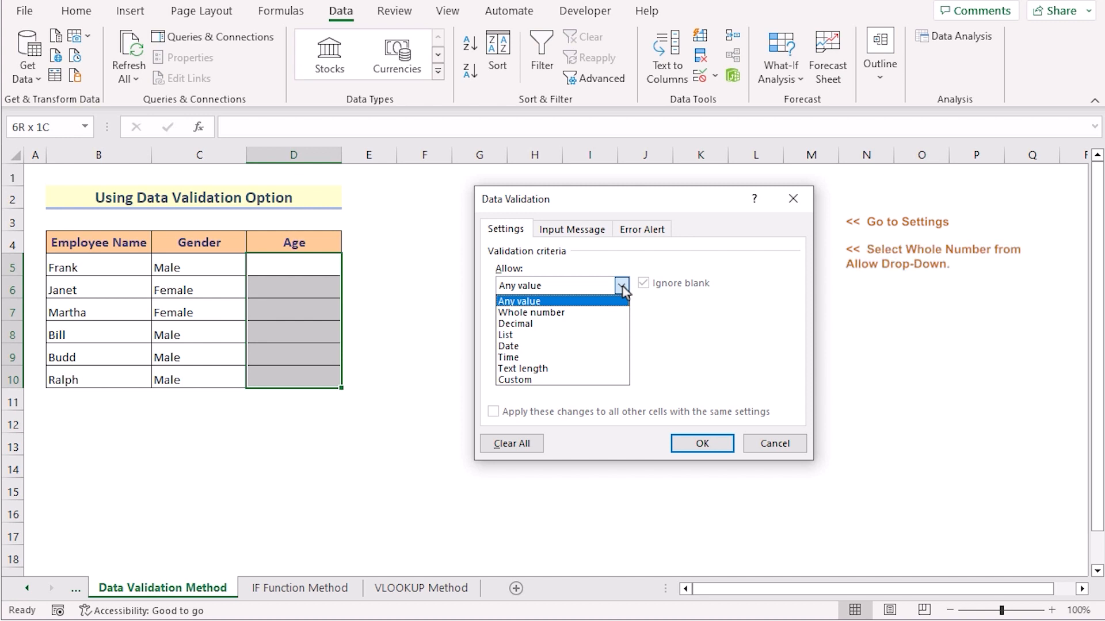
{"action": "left_click", "coordinate": [582, 312]}
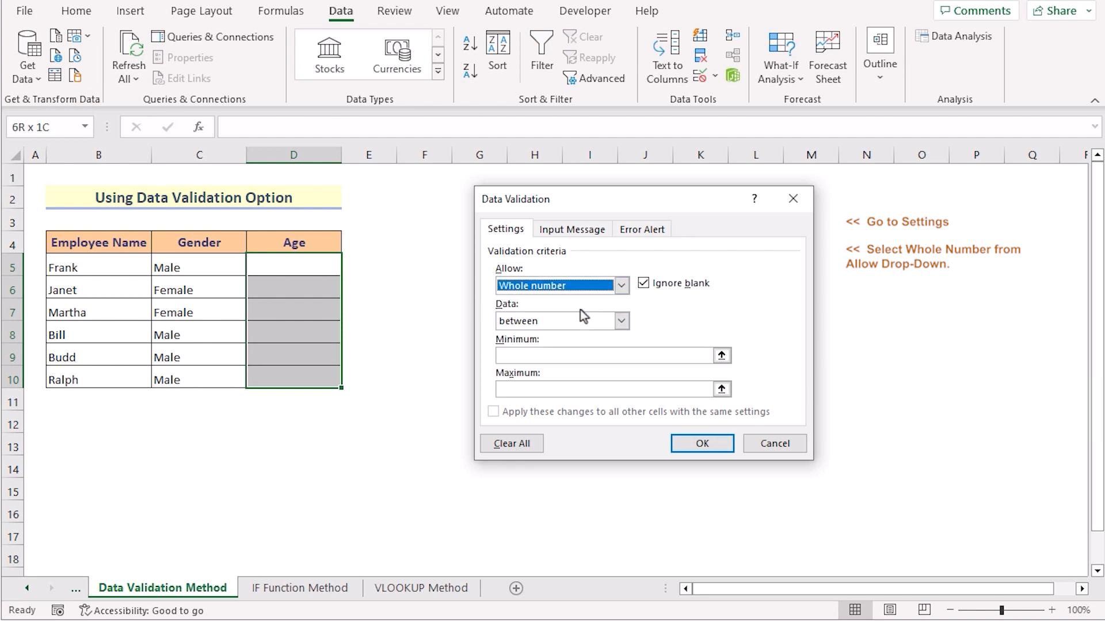
- Limit the validation rule to values between 0 and 100 and apply it
{"action": "left_click", "coordinate": [621, 321]}
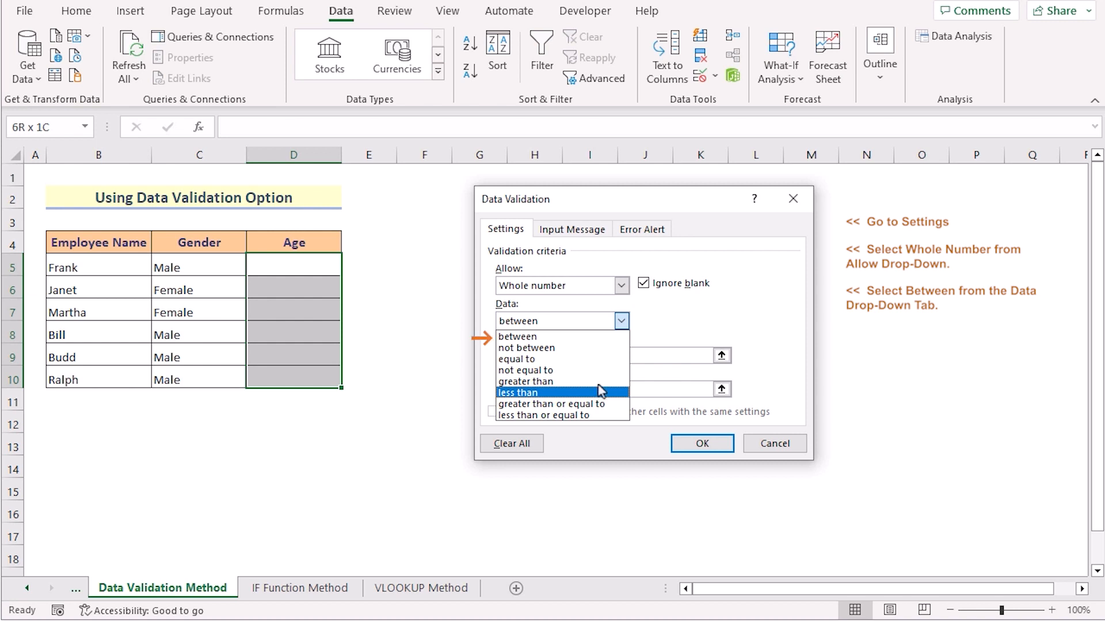
{"action": "left_click", "coordinate": [617, 323]}
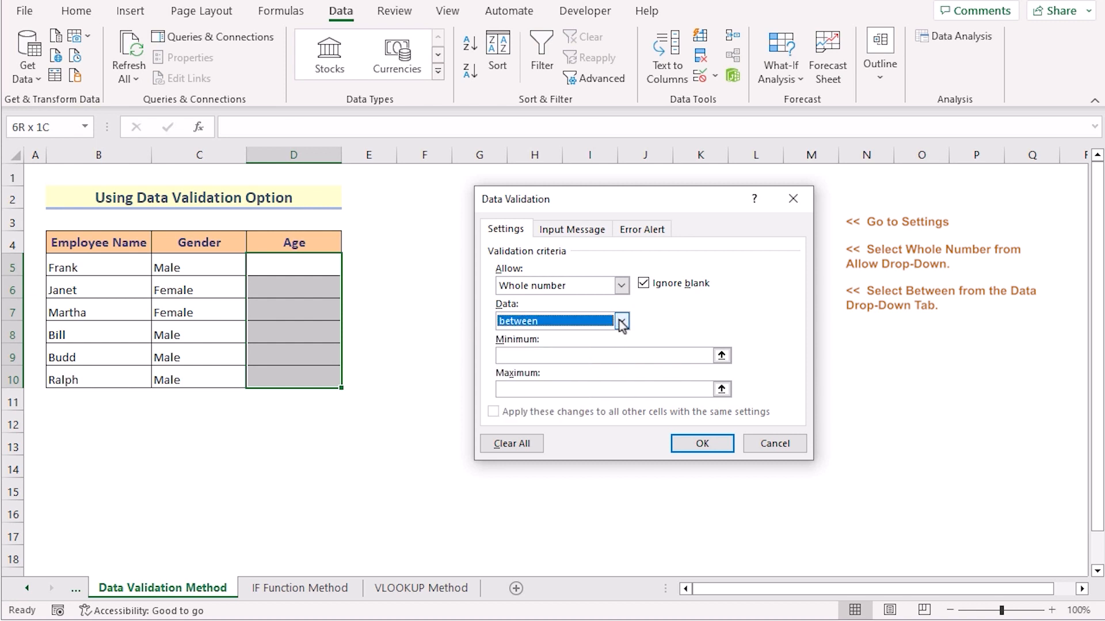
{"action": "left_click", "coordinate": [561, 355]}
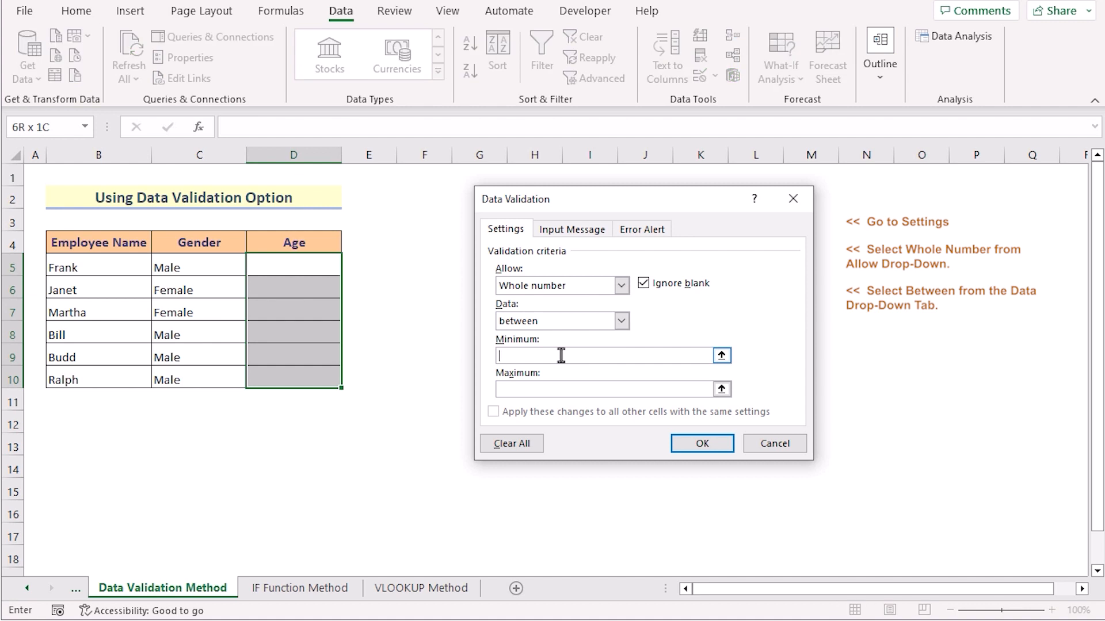
{"action": "type", "text": "0"}
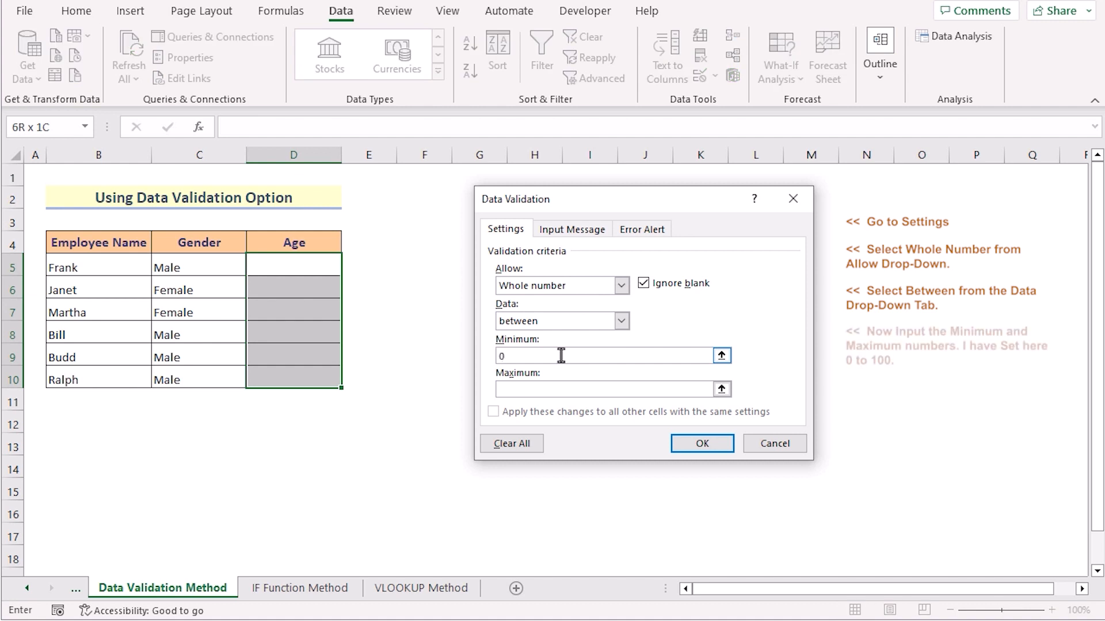
{"action": "left_click", "coordinate": [544, 389]}
{"action": "left_click", "coordinate": [710, 451]}
{"action": "left_click", "coordinate": [431, 429]}
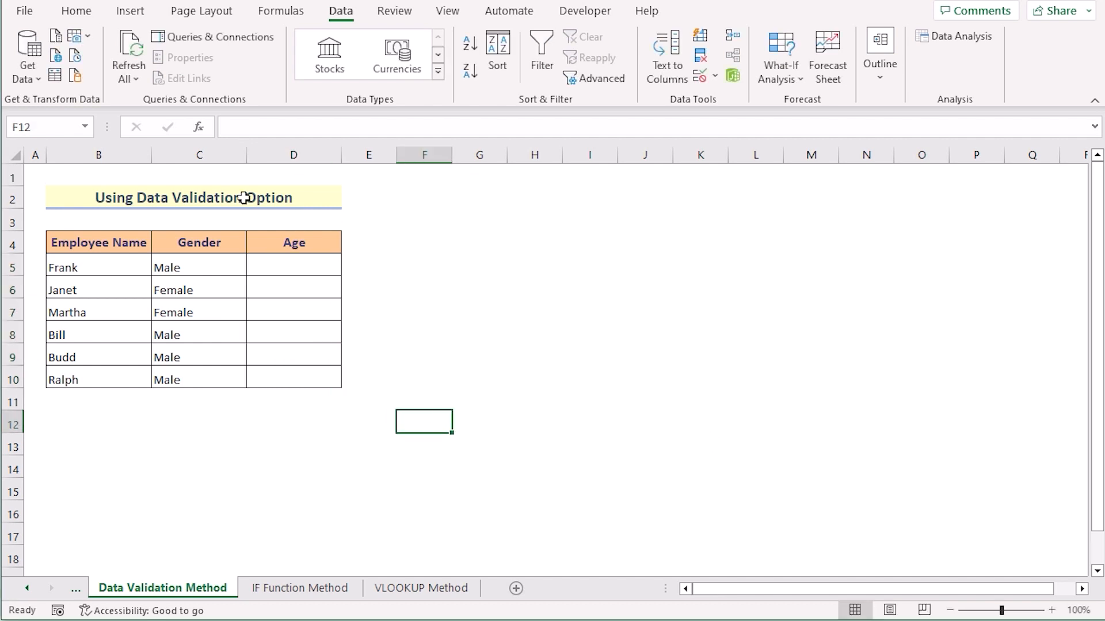
- Enter 35 as the age in cell D5
{"action": "left_click", "coordinate": [77, 12]}
{"action": "left_click", "coordinate": [304, 275]}
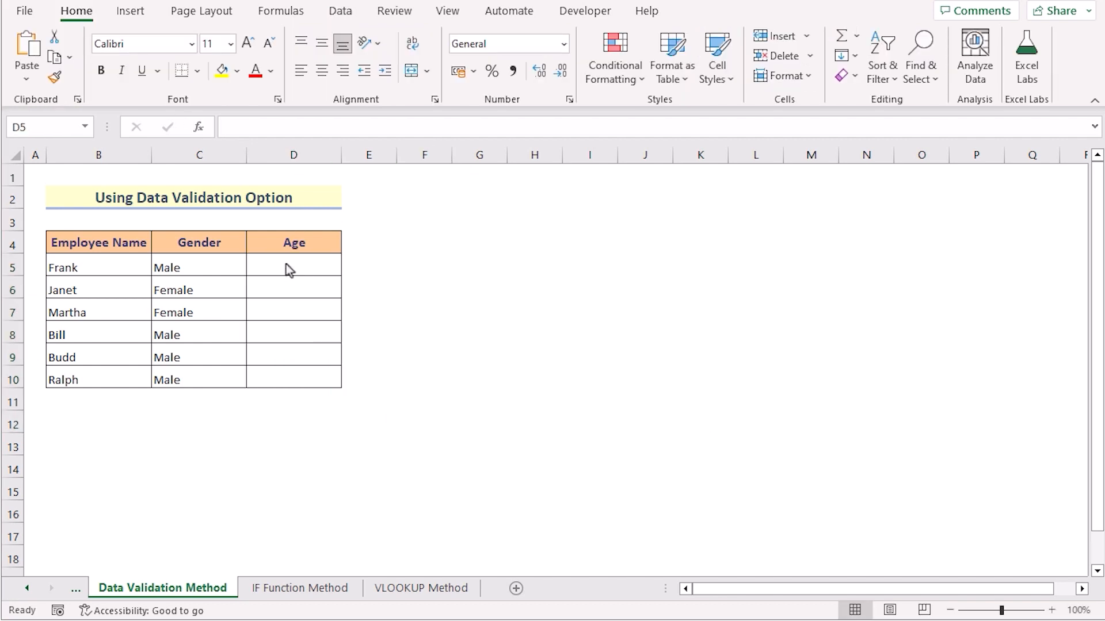
{"action": "left_click", "coordinate": [284, 262]}
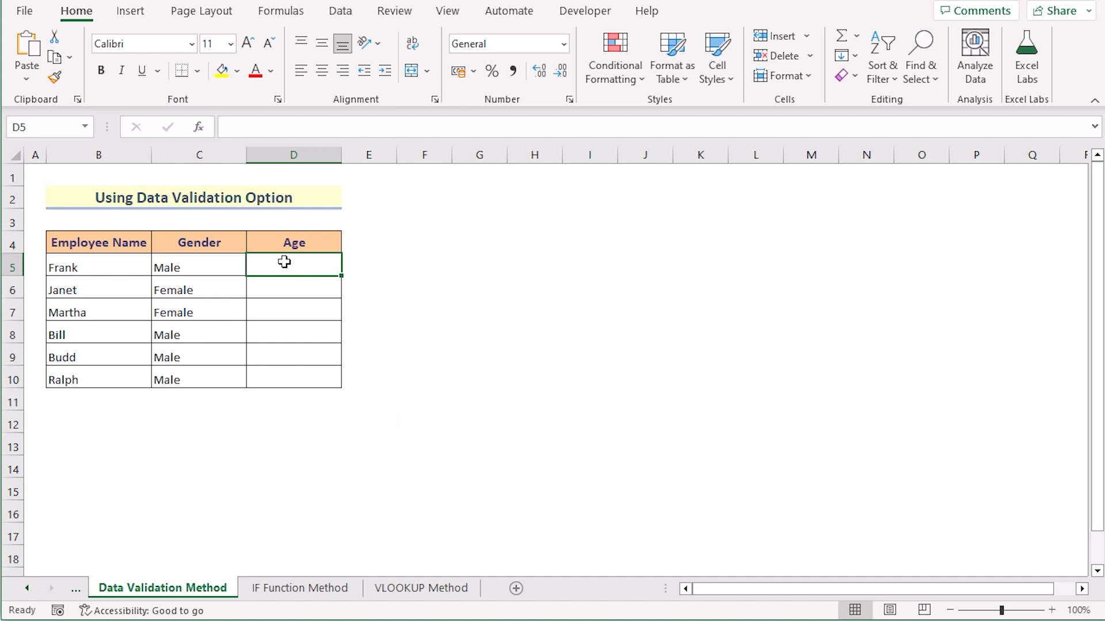
{"action": "type", "text": "35"}
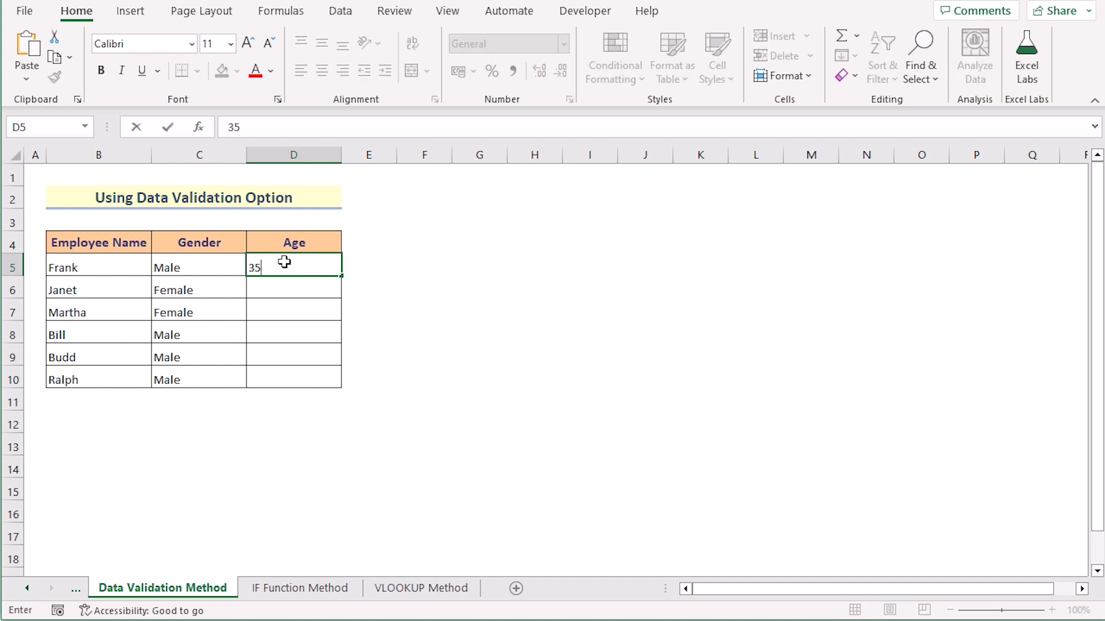
{"action": "key", "text": "Return"}
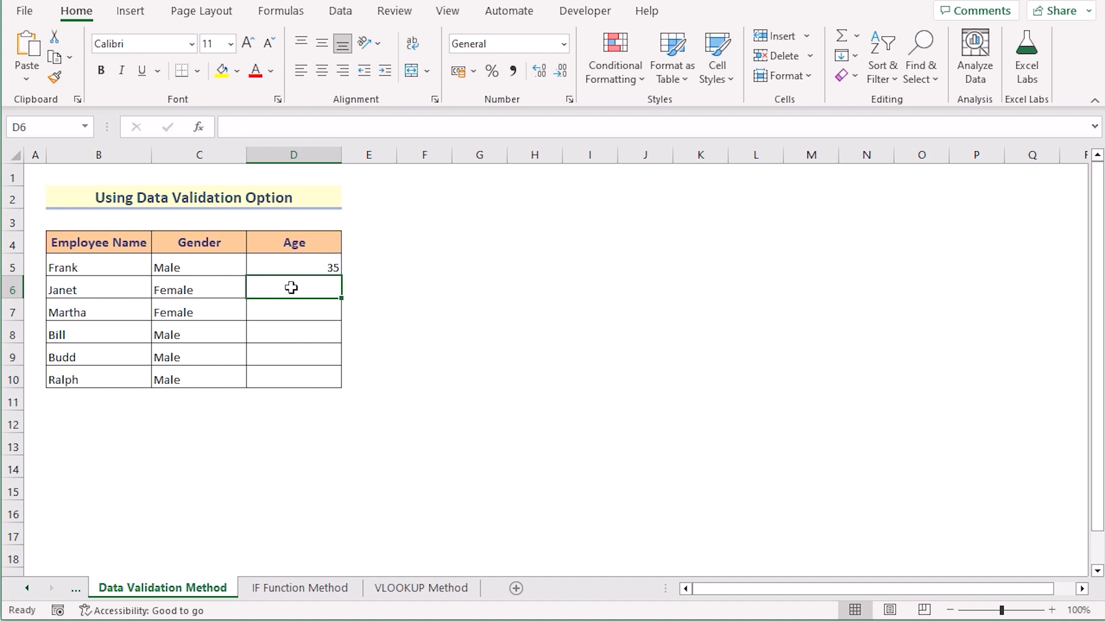
- Try to enter the out-of-range age 110 in cell D6 to test the validation rule
{"action": "type", "text": "11"}
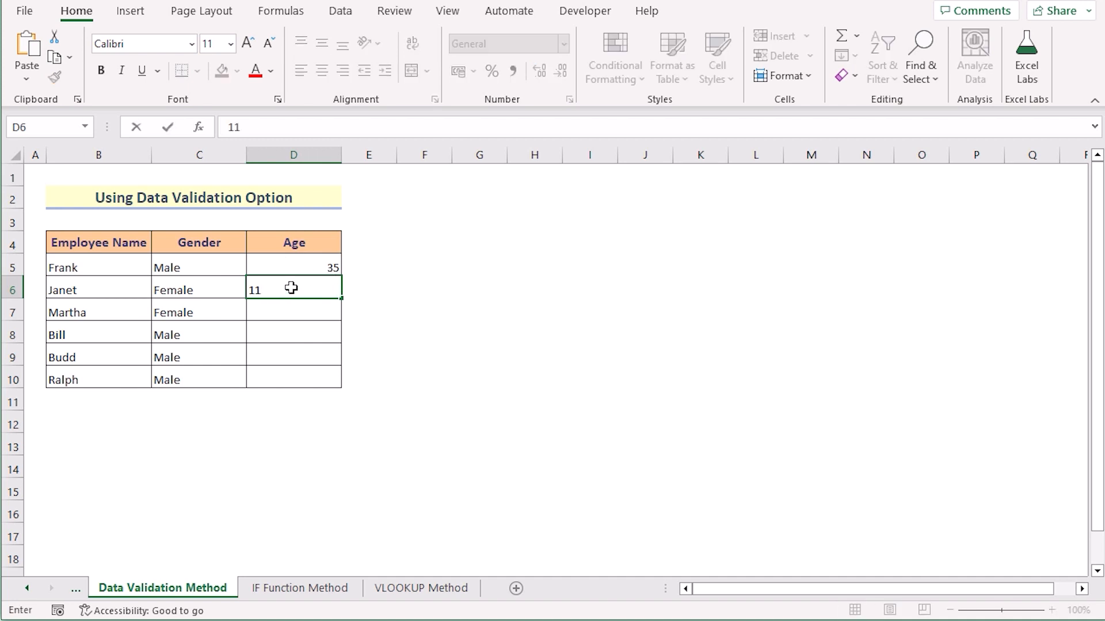
{"action": "type", "text": "0"}
{"action": "key", "text": "Return"}
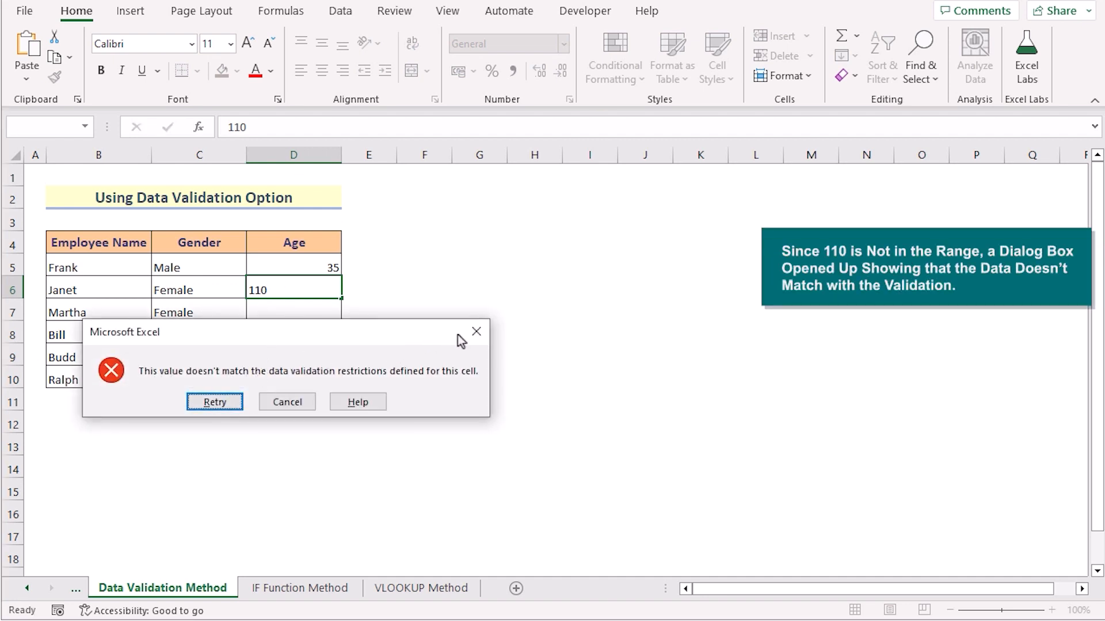
{"action": "left_click", "coordinate": [476, 331]}
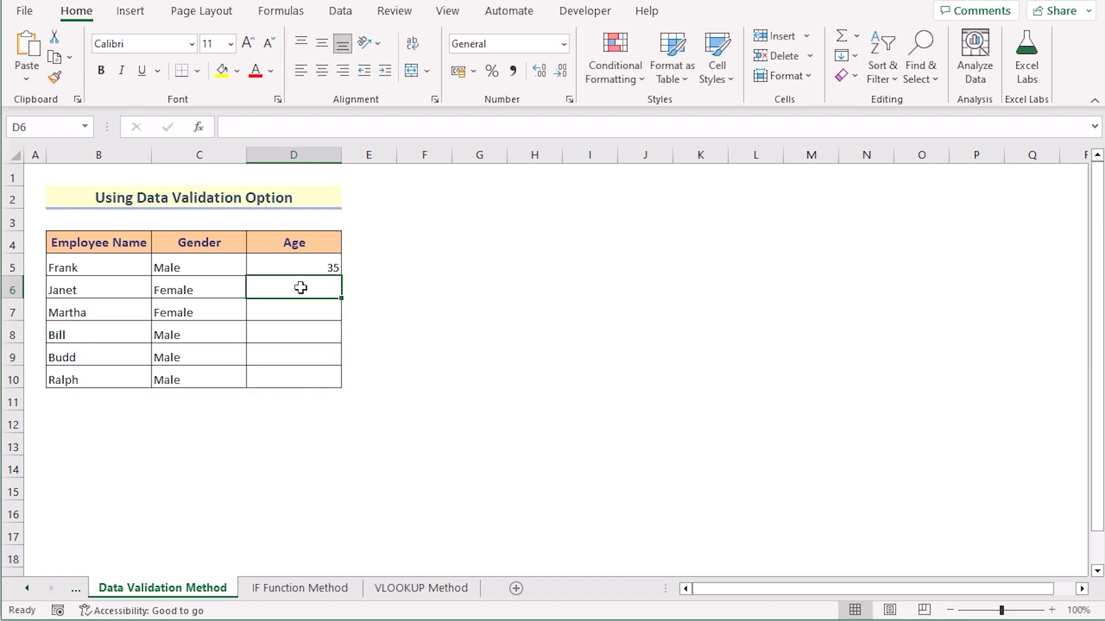
- Fill the remaining Age cells D6 to D10 with 20, 30, 40, 50 and 50
{"action": "type", "text": "20"}
{"action": "key", "text": "Return"}
{"action": "type", "text": "3"}
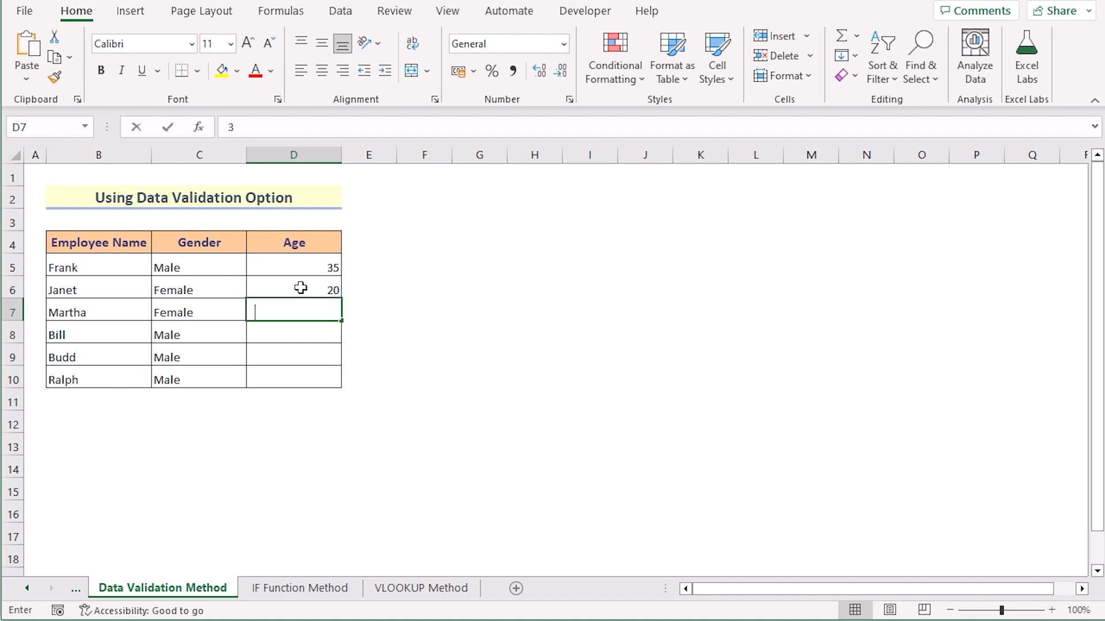
{"action": "type", "text": "0"}
{"action": "key", "text": "Return"}
{"action": "type", "text": "40"}
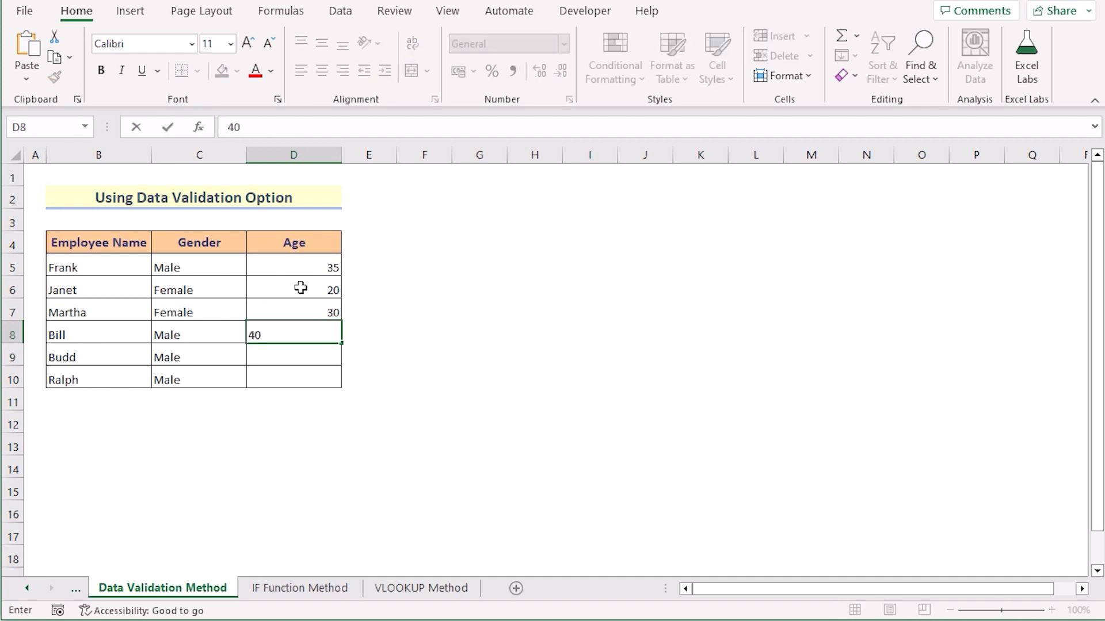
{"action": "key", "text": "Return"}
{"action": "type", "text": "50"}
{"action": "key", "text": "Return"}
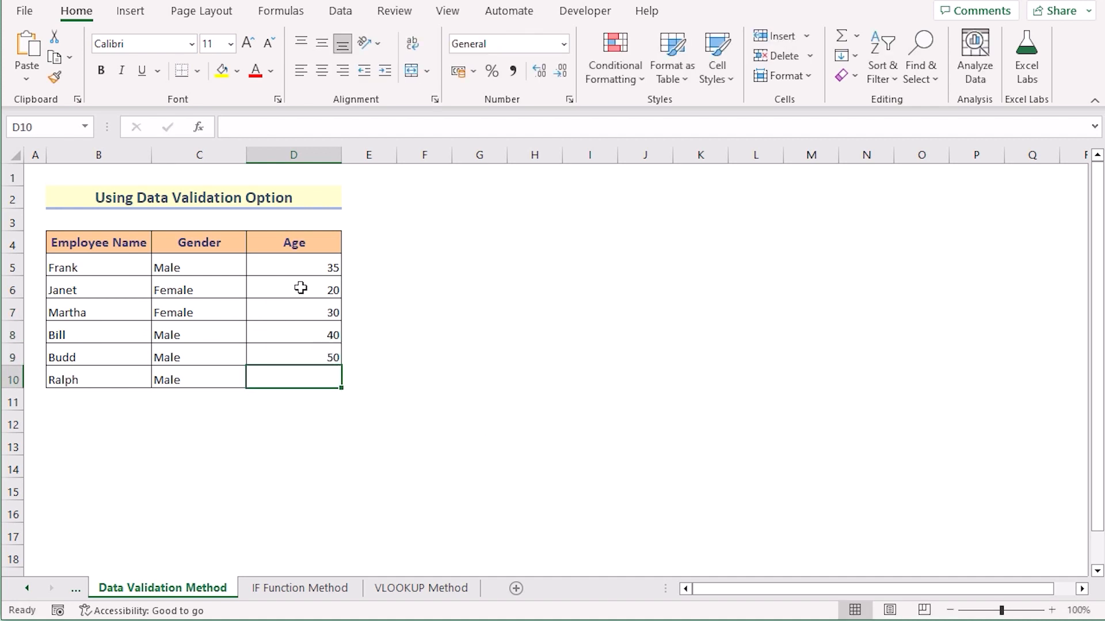
{"action": "type", "text": "50"}
{"action": "key", "text": "Return"}
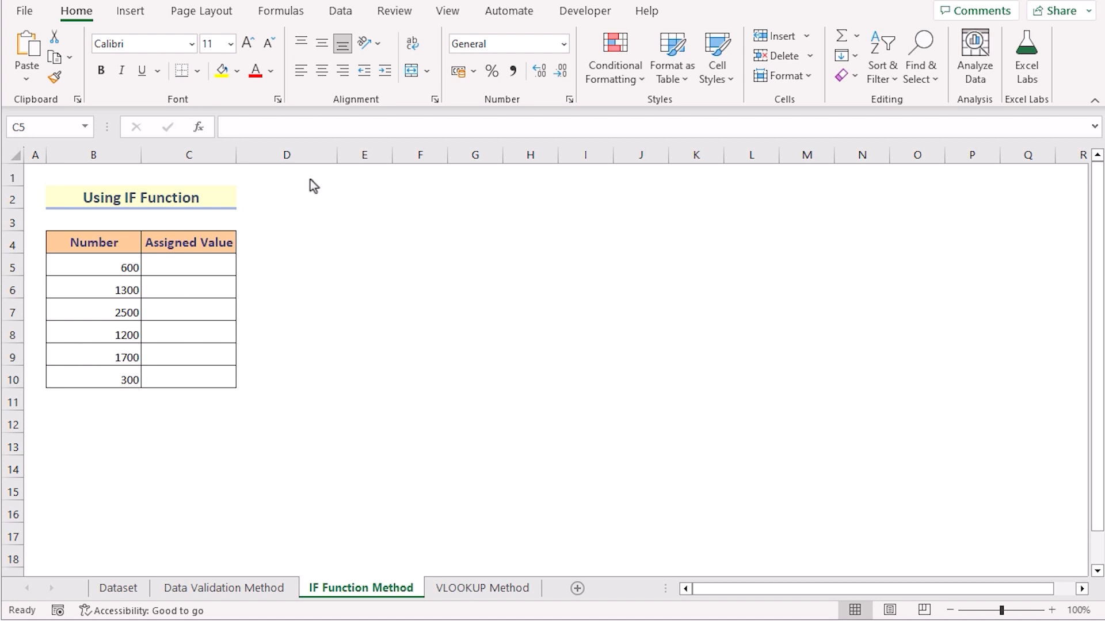
- Enter the formula =IF(AND(B5>=0,B5<=1000),7) in cell C5 of the IF Function Method sheet
{"action": "left_click", "coordinate": [176, 260]}
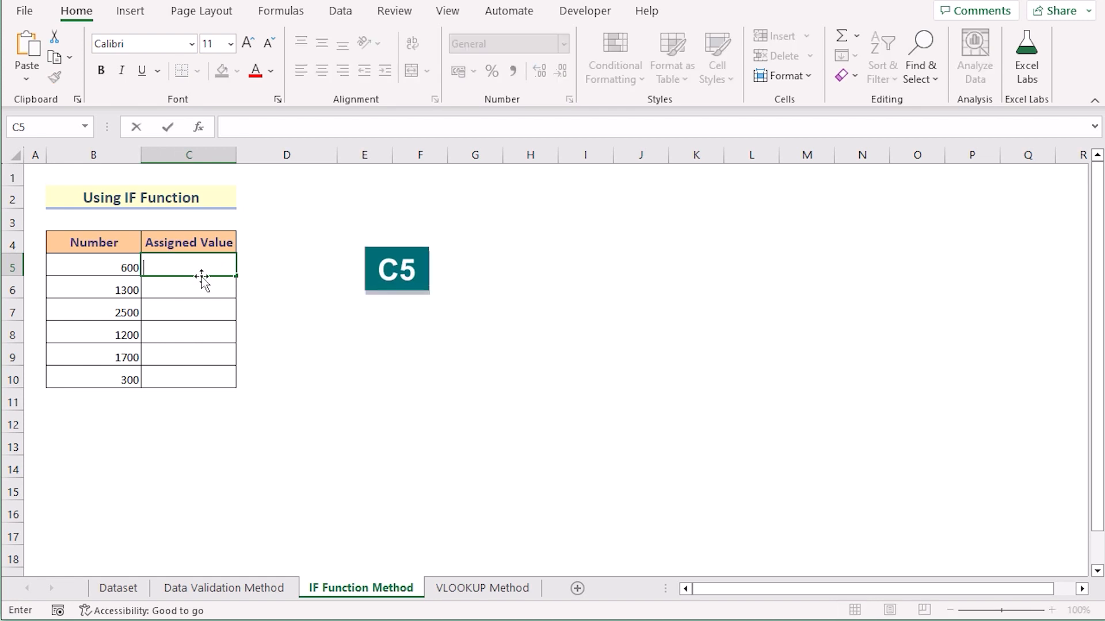
{"action": "type", "text": "=IF"}
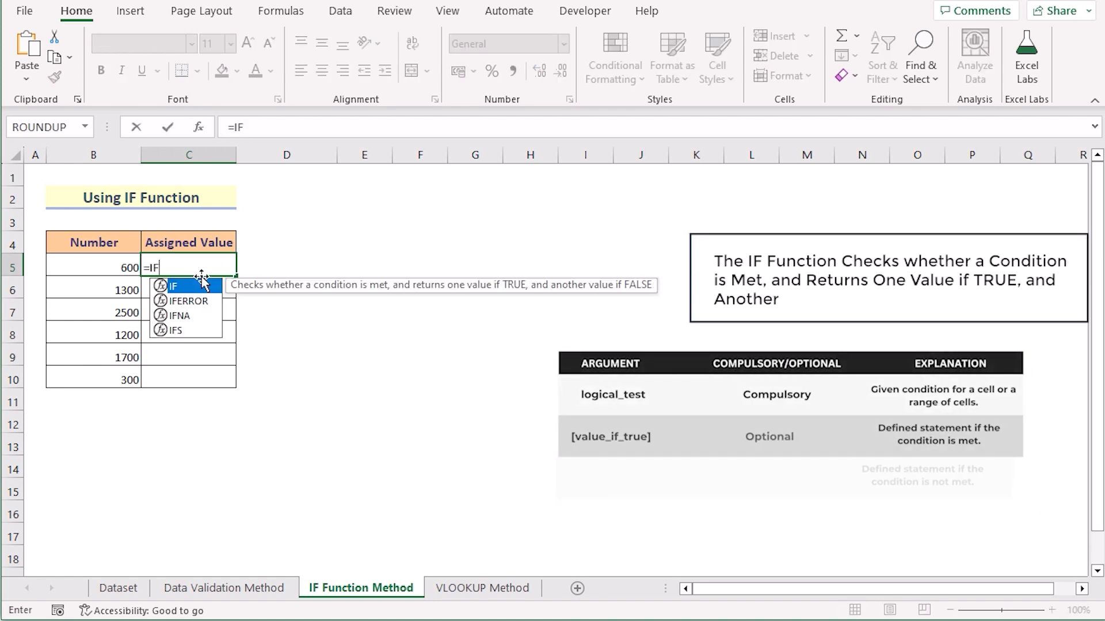
{"action": "type", "text": "(AND"}
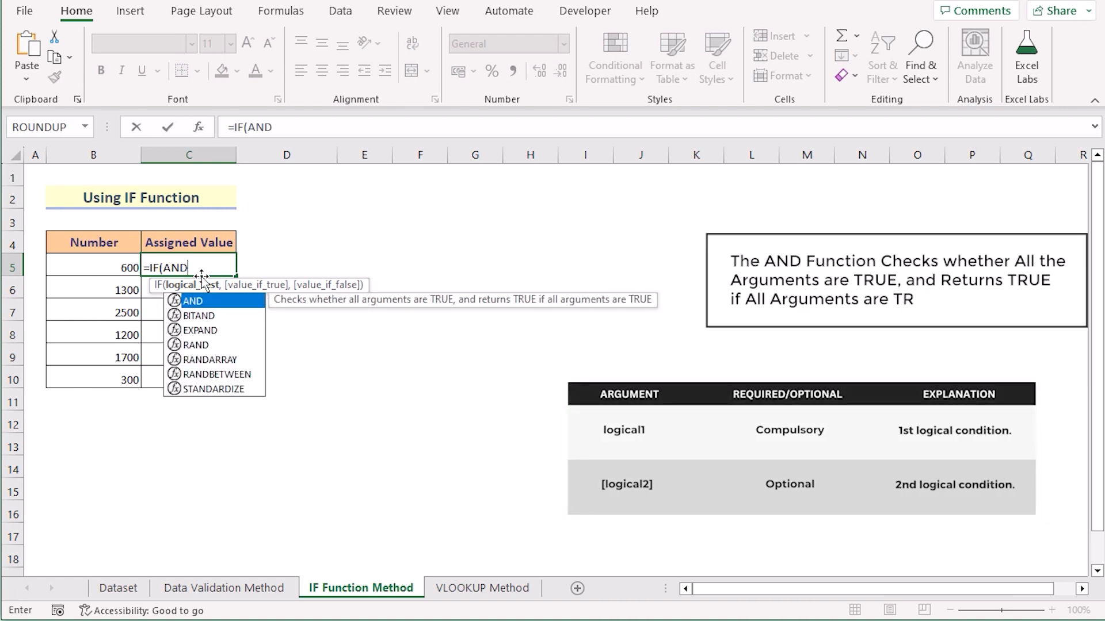
{"action": "type", "text": "("}
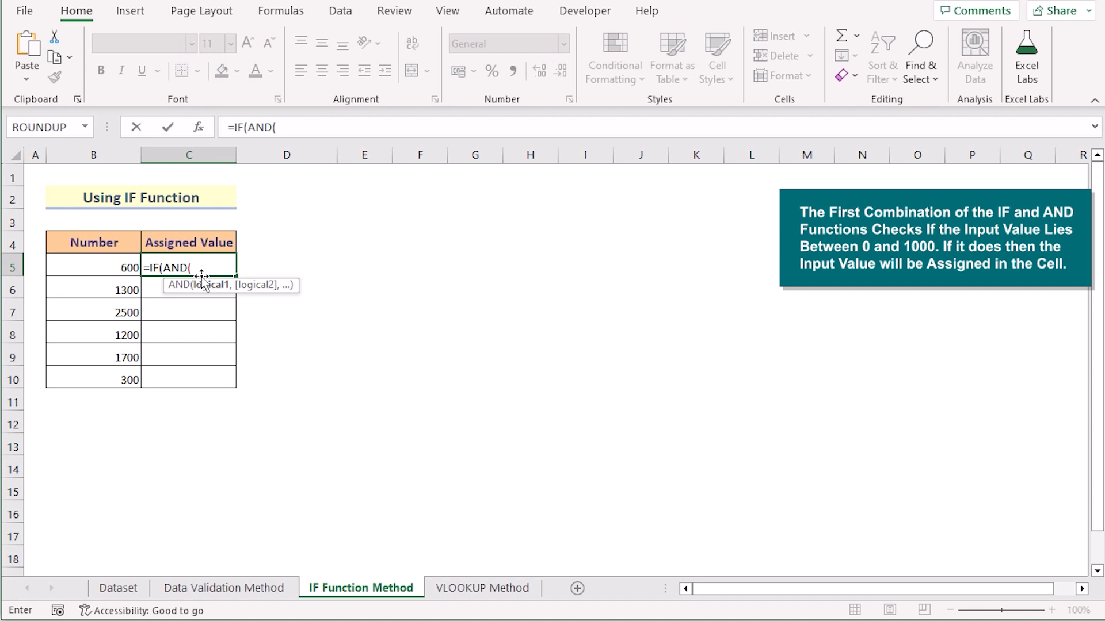
{"action": "left_click", "coordinate": [123, 268]}
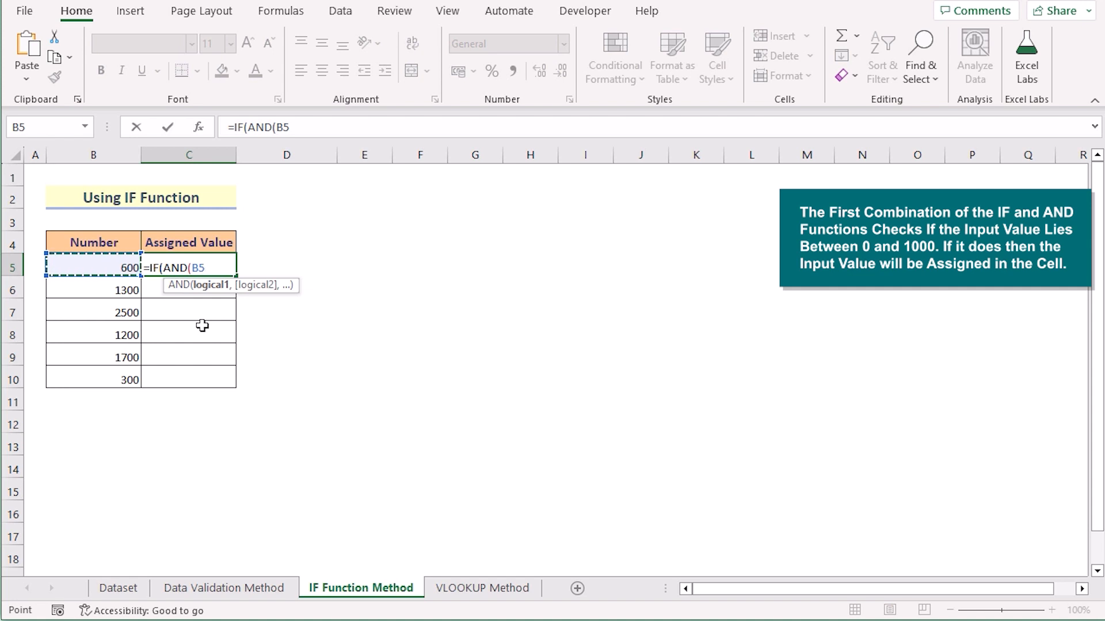
{"action": "type", "text": ">=0,"}
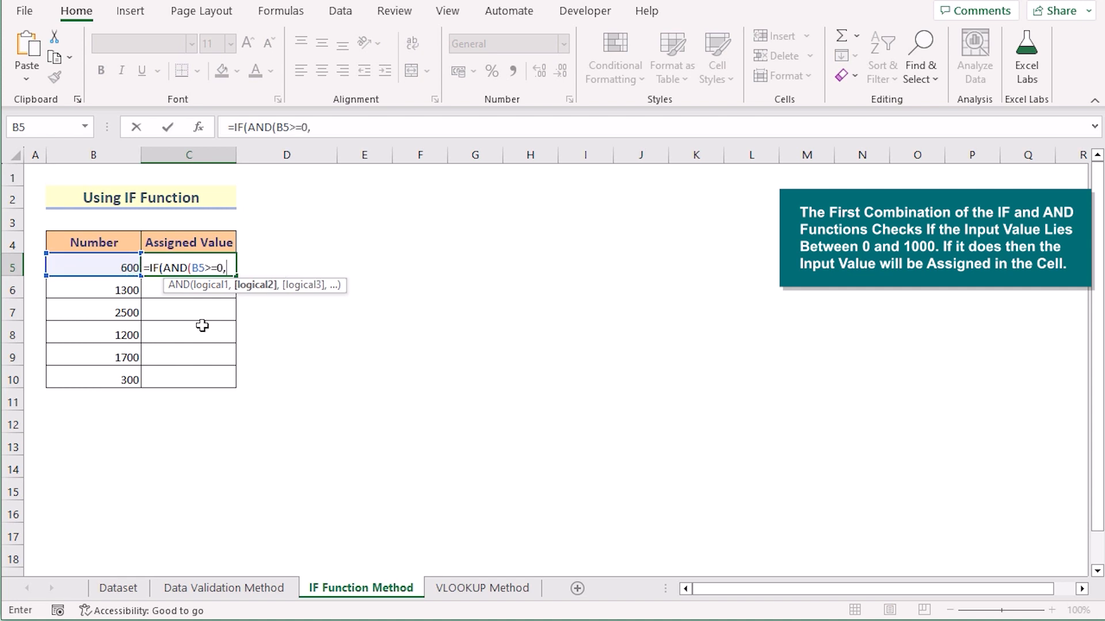
{"action": "left_click", "coordinate": [111, 265]}
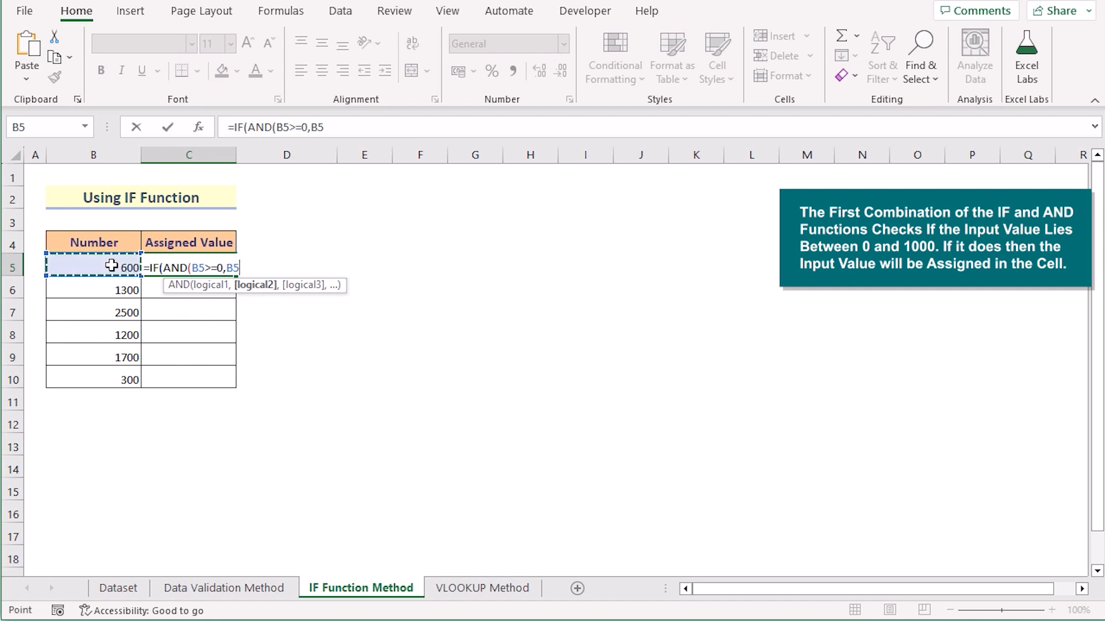
{"action": "type", "text": "<=1000"}
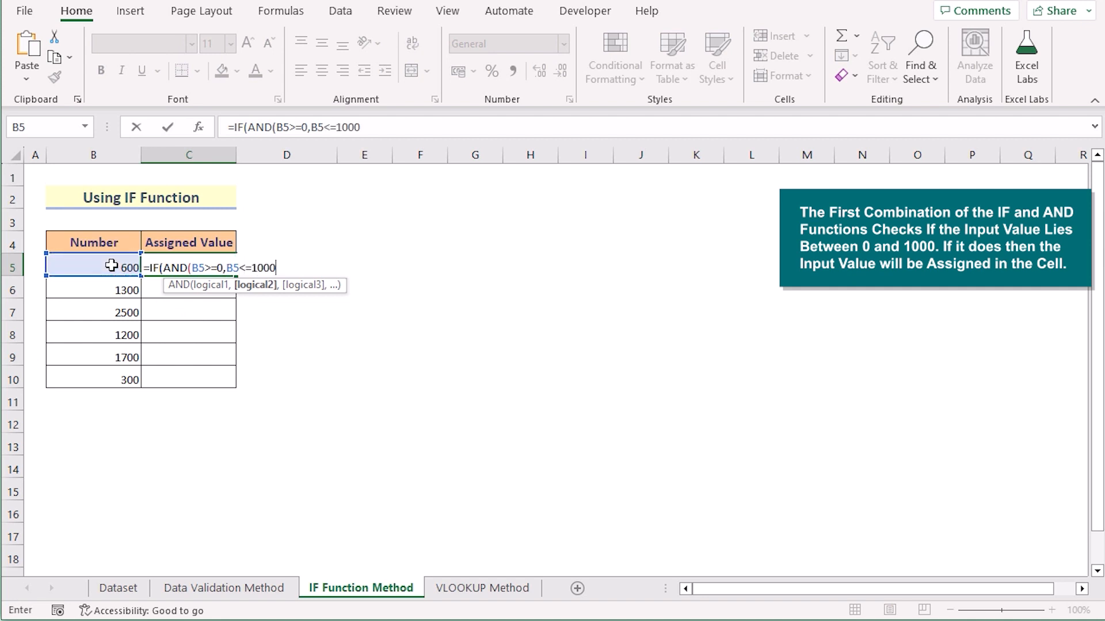
{"action": "type", "text": "),"}
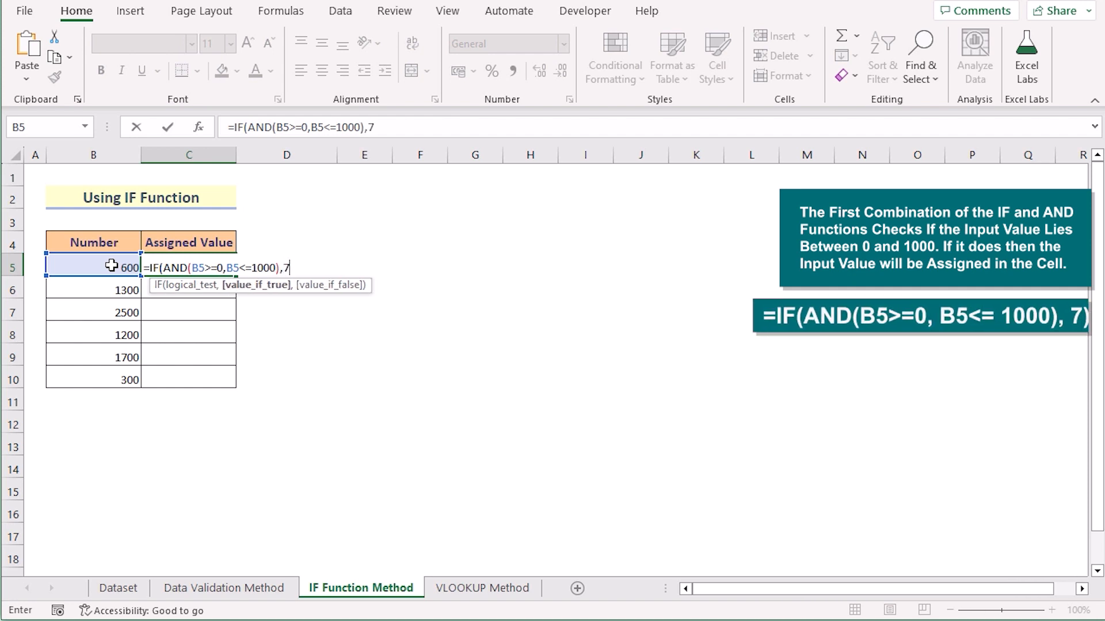
{"action": "type", "text": "7)"}
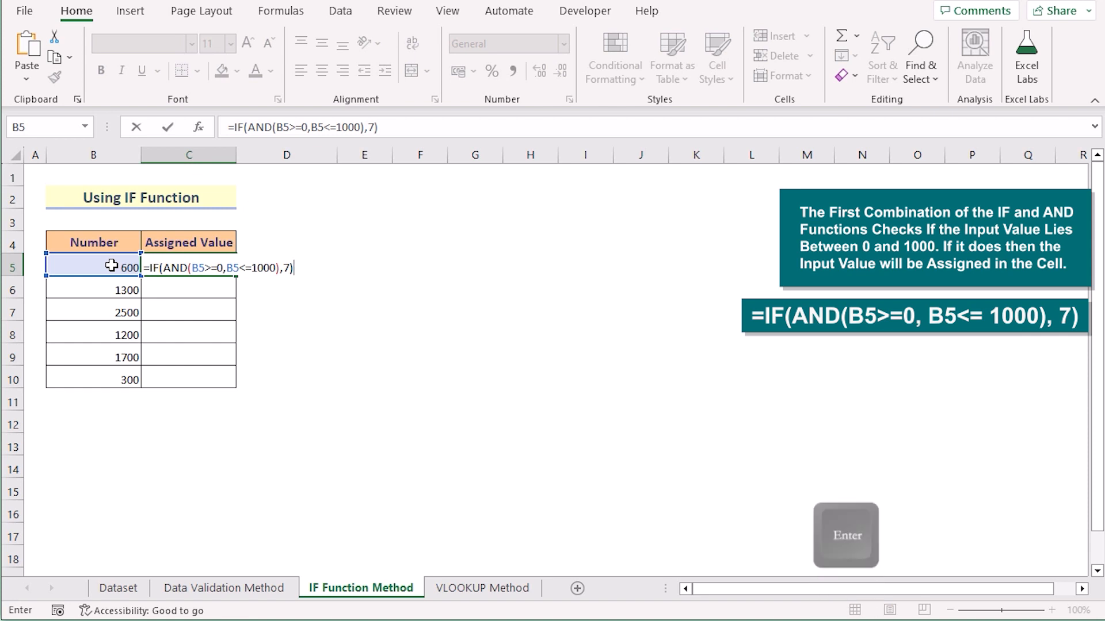
{"action": "key", "text": "Return"}
- Copy the formula in C5 down the Assigned Value column through C10
{"action": "left_click", "coordinate": [229, 269]}
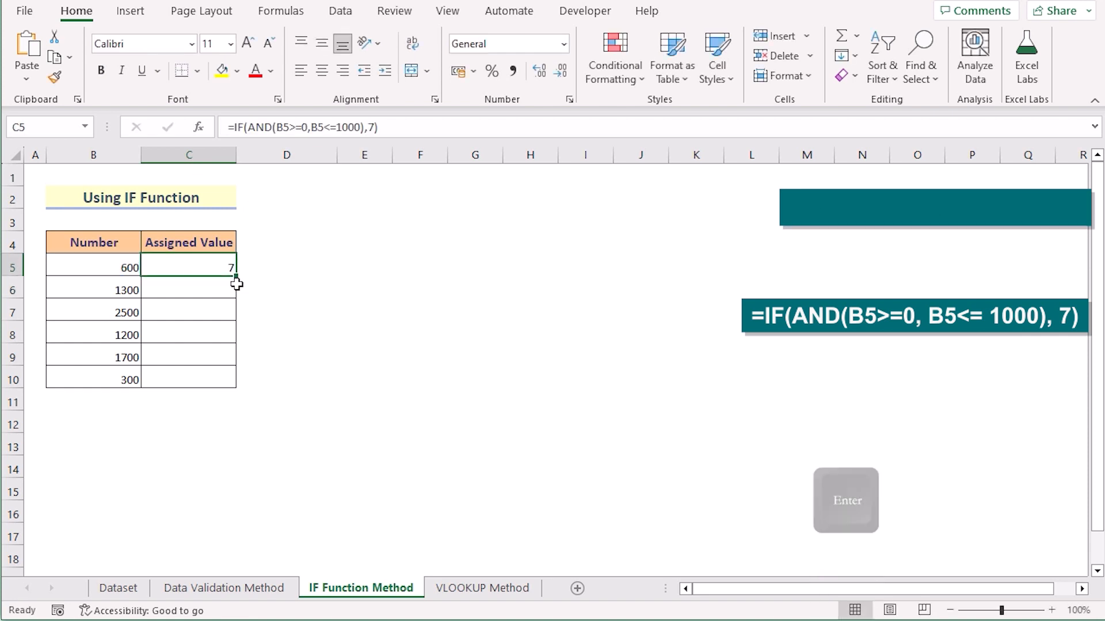
{"action": "left_click_drag", "start_coordinate": [235, 292], "coordinate": [236, 382]}
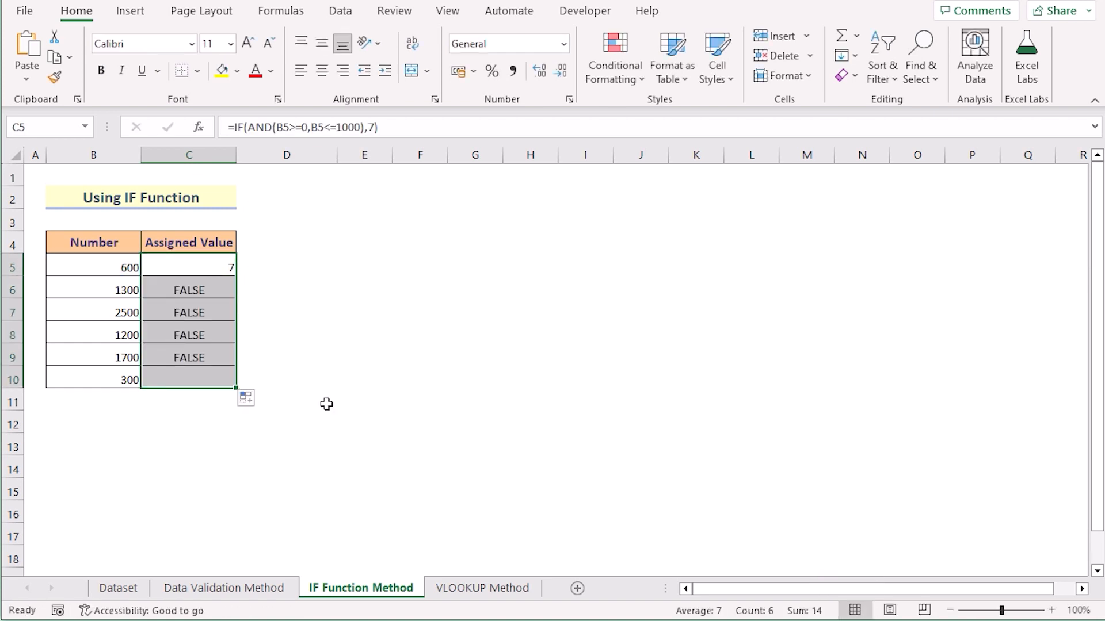
{"action": "left_click", "coordinate": [111, 267]}
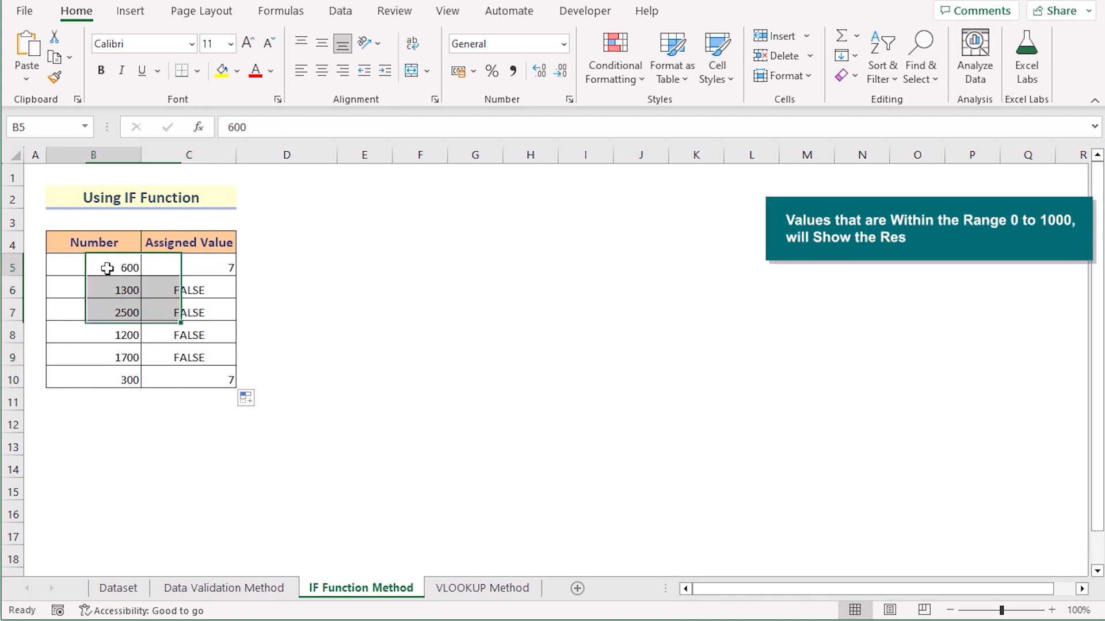
- Compare the assigned values in column C with the numbers in column B for rows 5, 9 and 10
{"action": "left_click", "coordinate": [193, 269]}
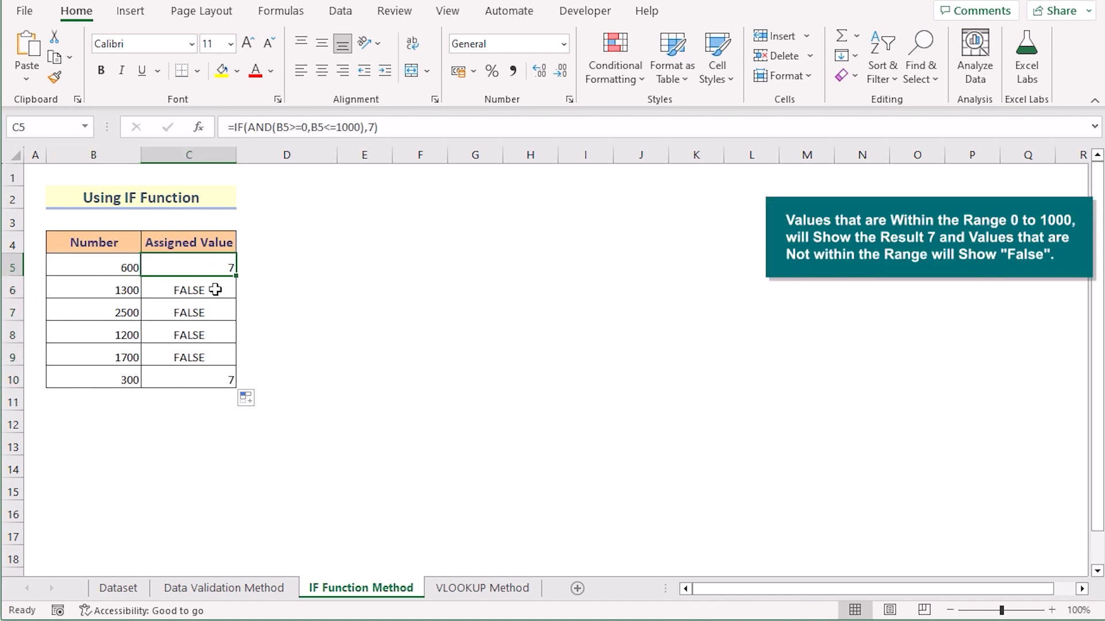
{"action": "left_click", "coordinate": [111, 375]}
{"action": "left_click", "coordinate": [174, 376]}
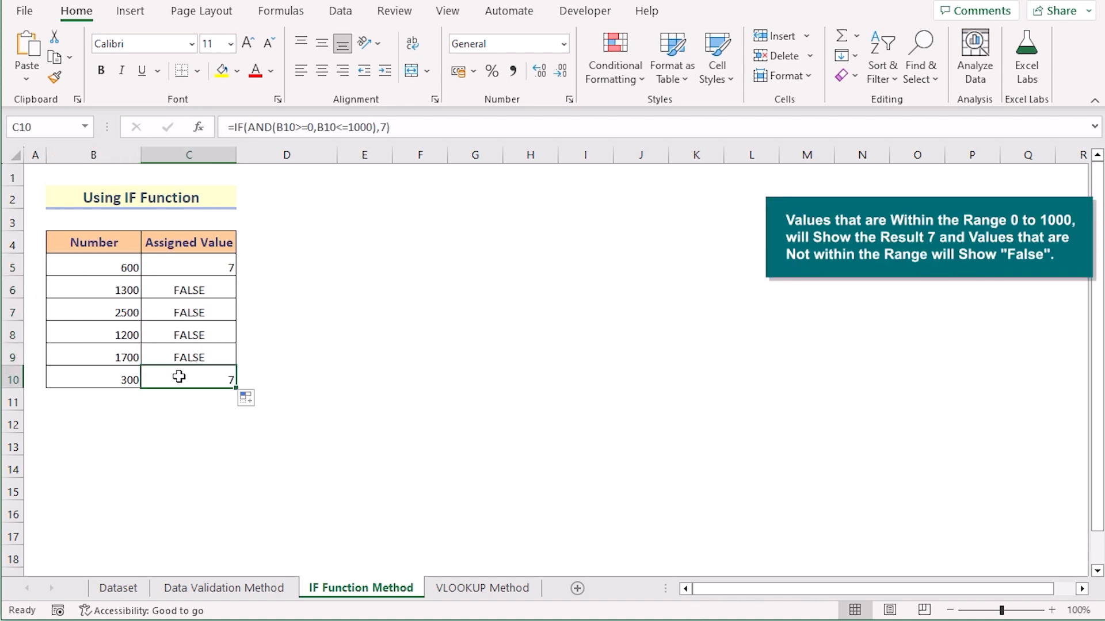
{"action": "left_click", "coordinate": [210, 355]}
- Extend the formula in cell C5 to =IF(AND(B5>=0,B5<=1000),7,IF(AND(B5>=1001,B5<=2000),9))
{"action": "left_click", "coordinate": [199, 267]}
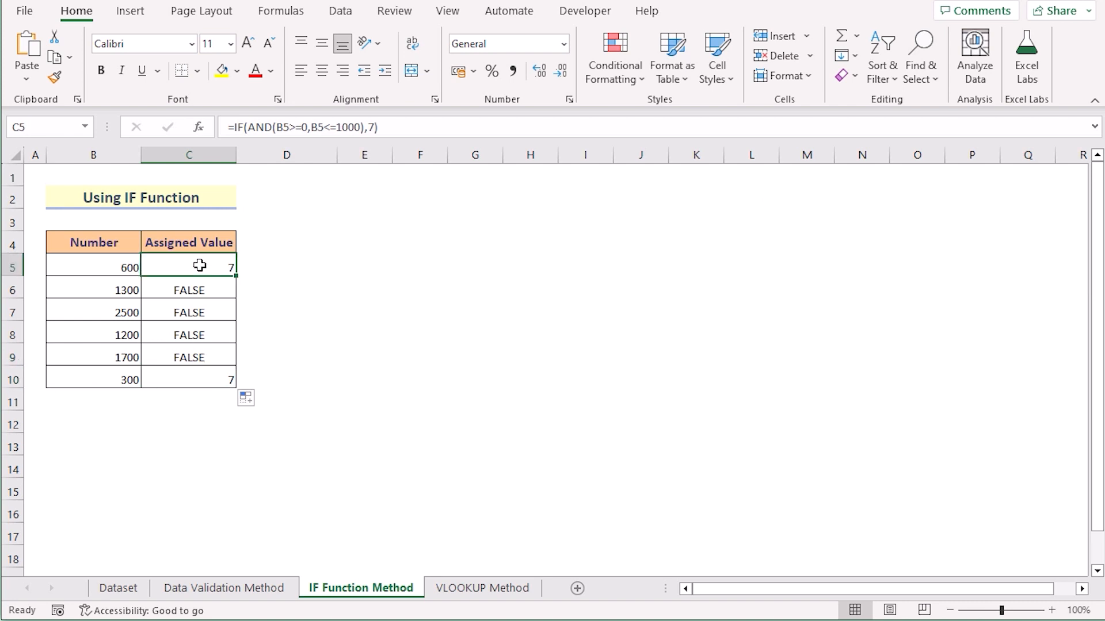
{"action": "double_click", "coordinate": [199, 267]}
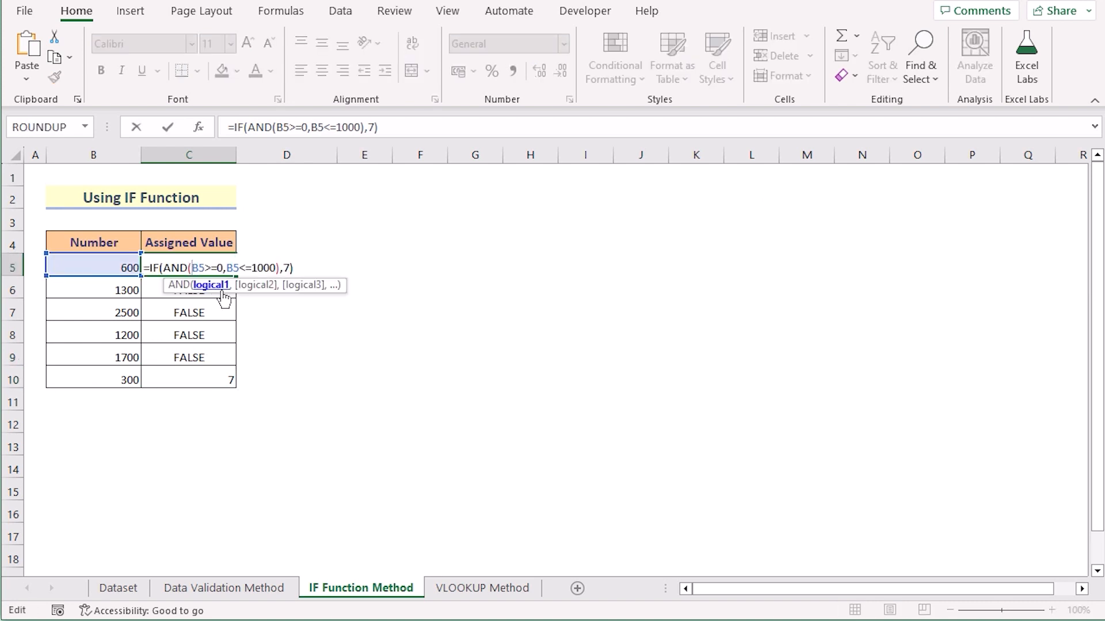
{"action": "left_click", "coordinate": [288, 268]}
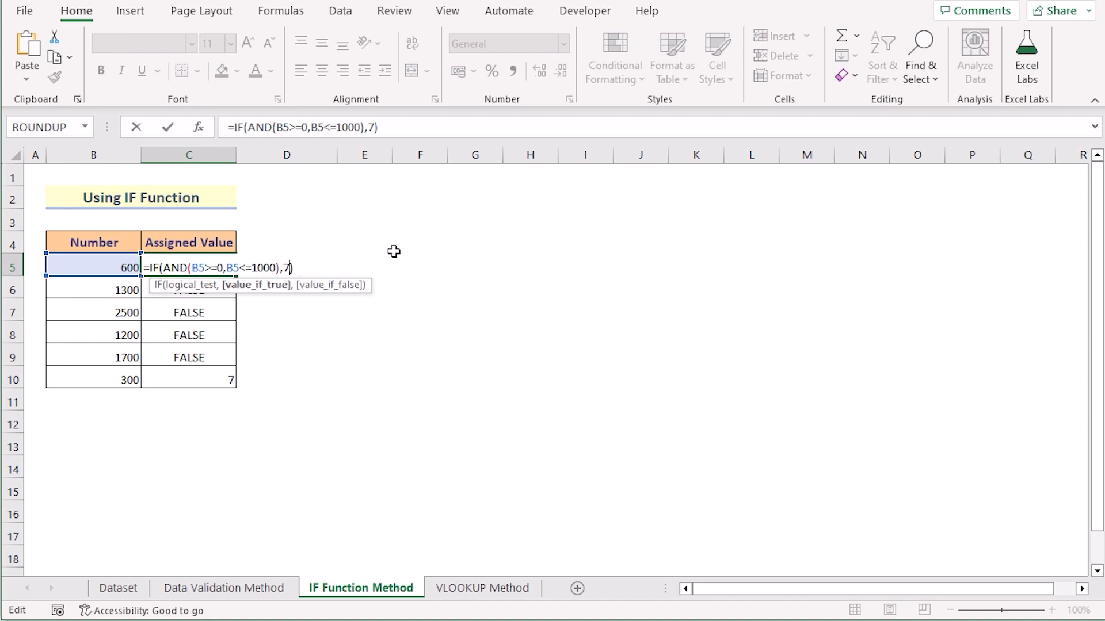
{"action": "type", "text": ",IF("}
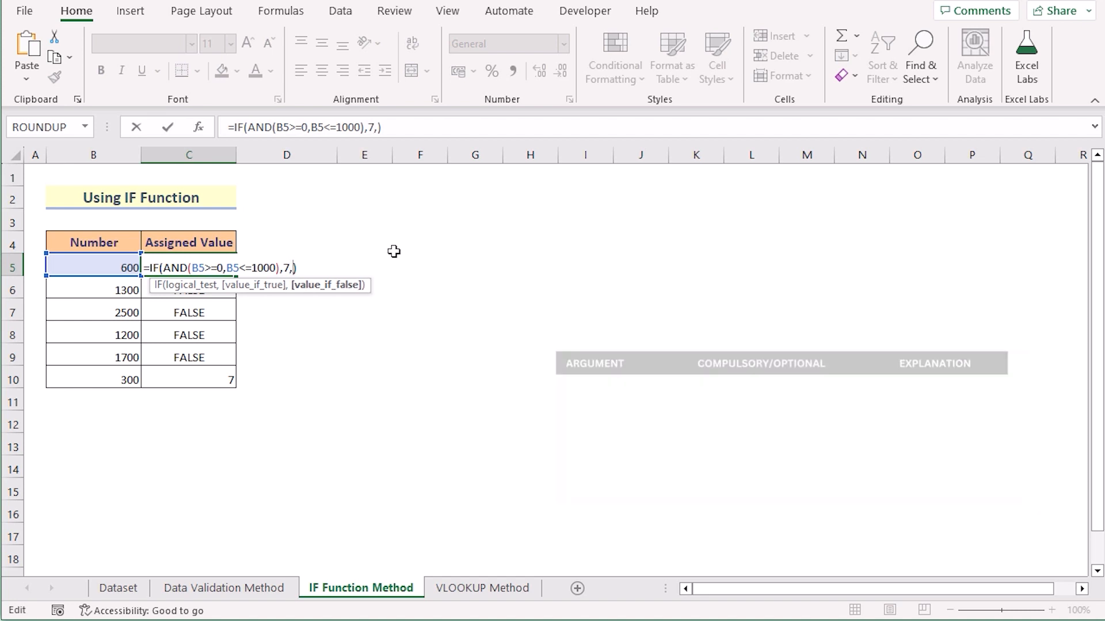
{"action": "type", "text": "AND"}
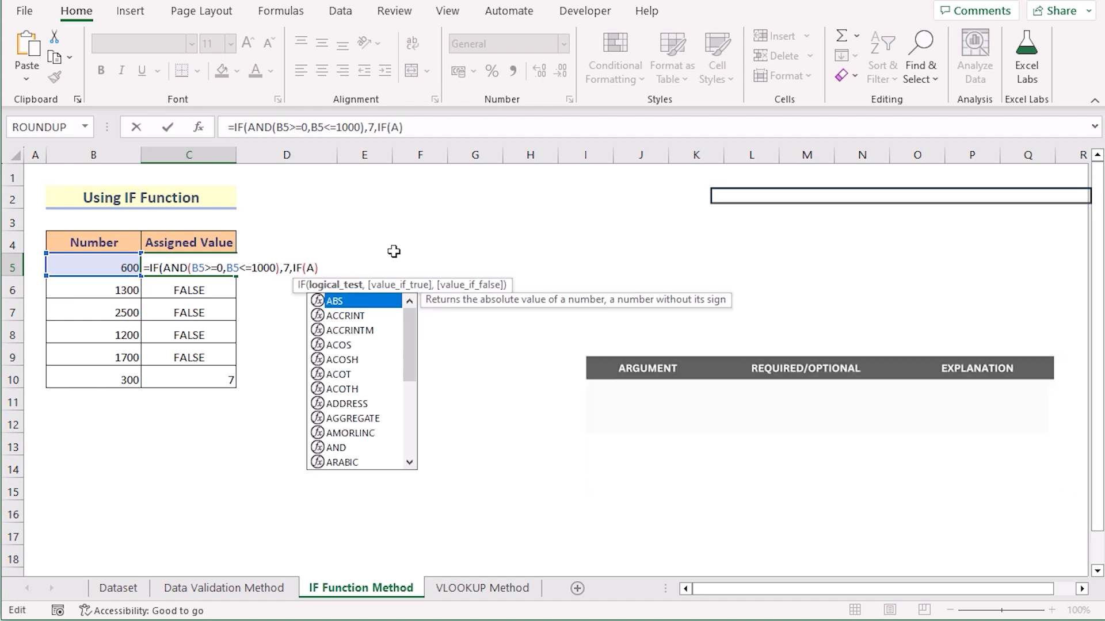
{"action": "key", "text": "Escape"}
{"action": "type", "text": "("}
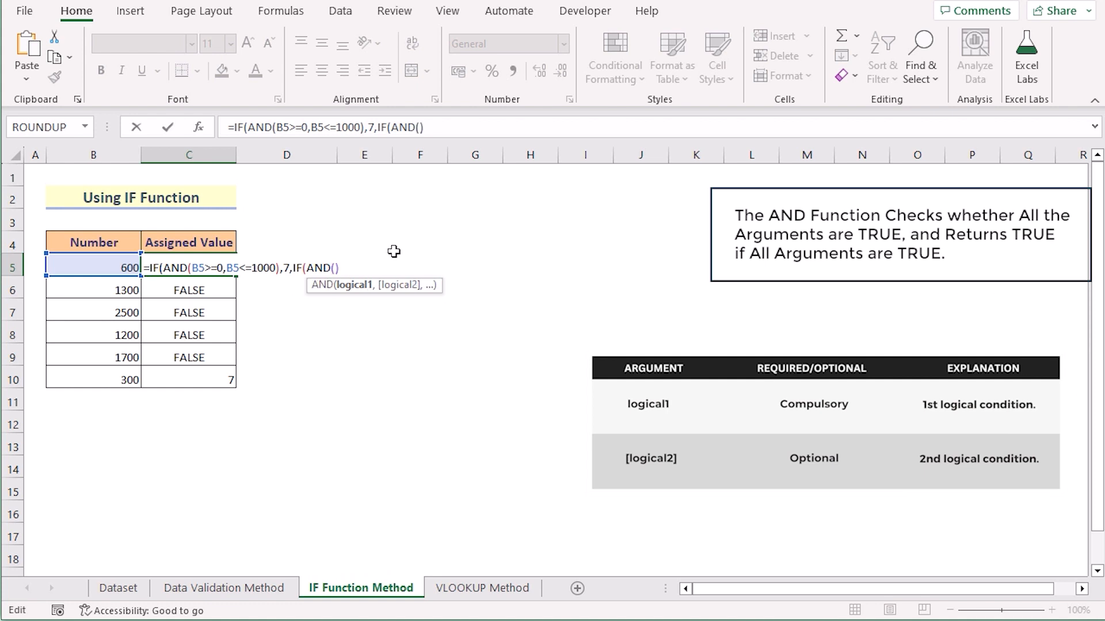
{"action": "left_click", "coordinate": [95, 268]}
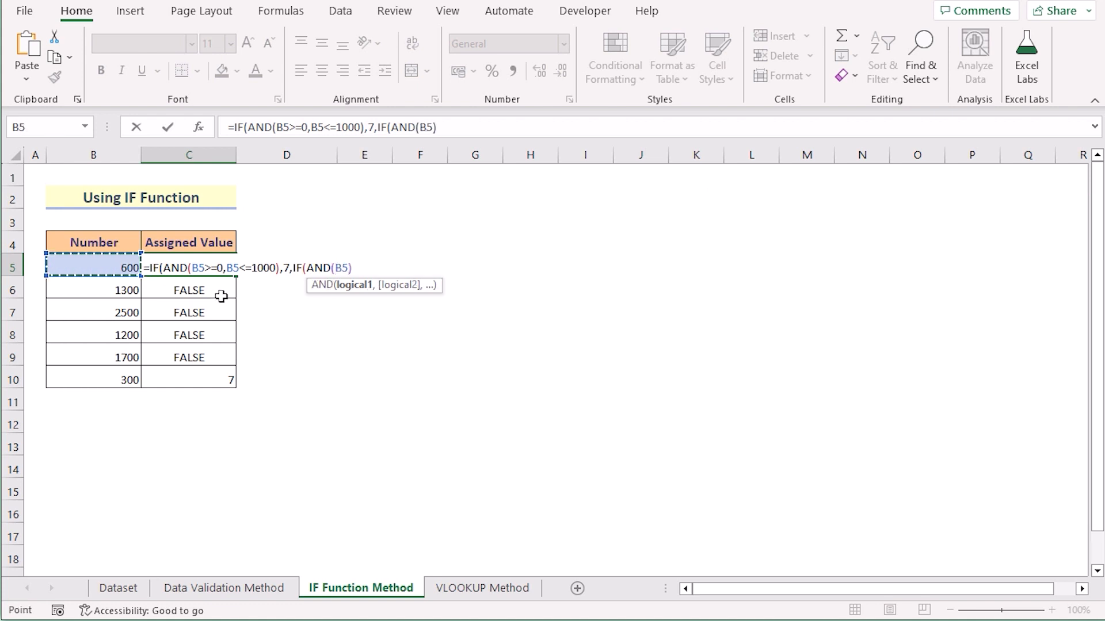
{"action": "type", "text": ">=10"}
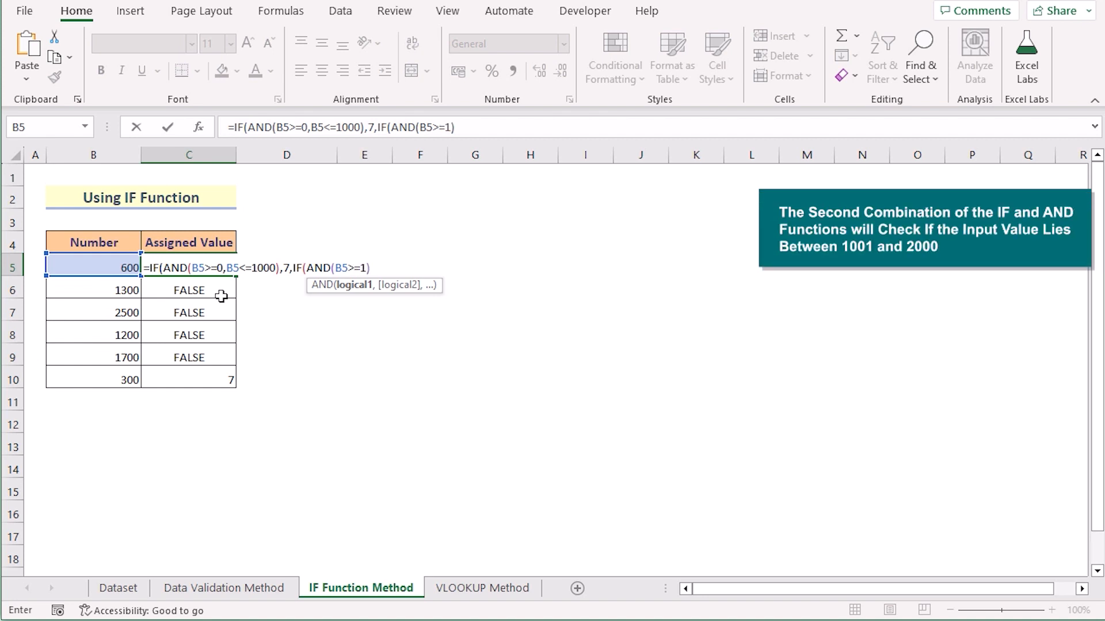
{"action": "type", "text": "01,"}
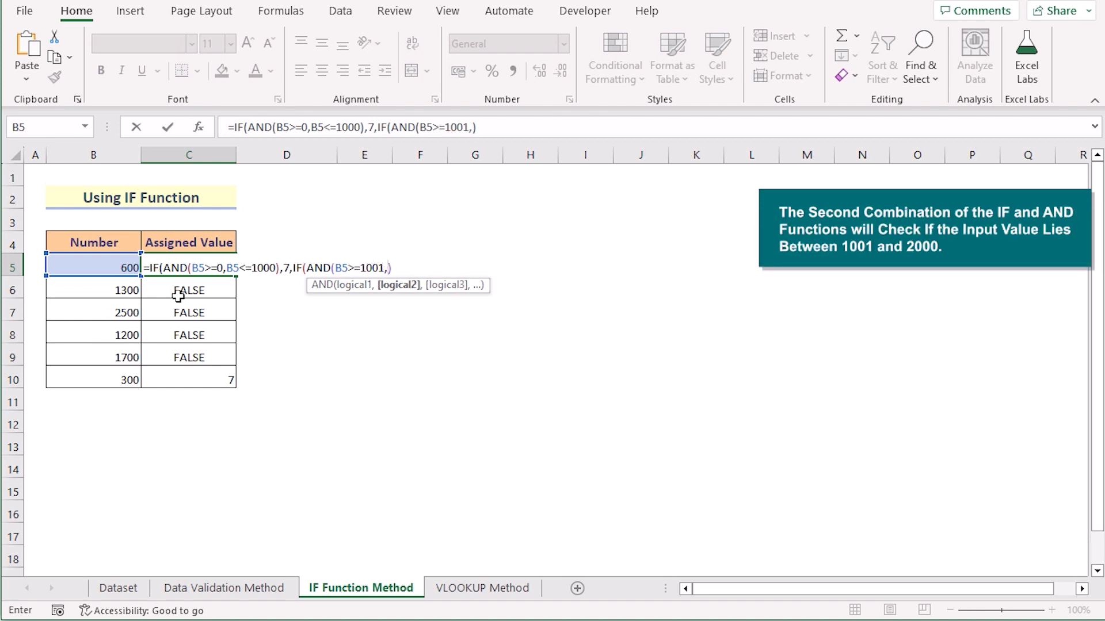
{"action": "left_click", "coordinate": [92, 264]}
{"action": "type", "text": "<"}
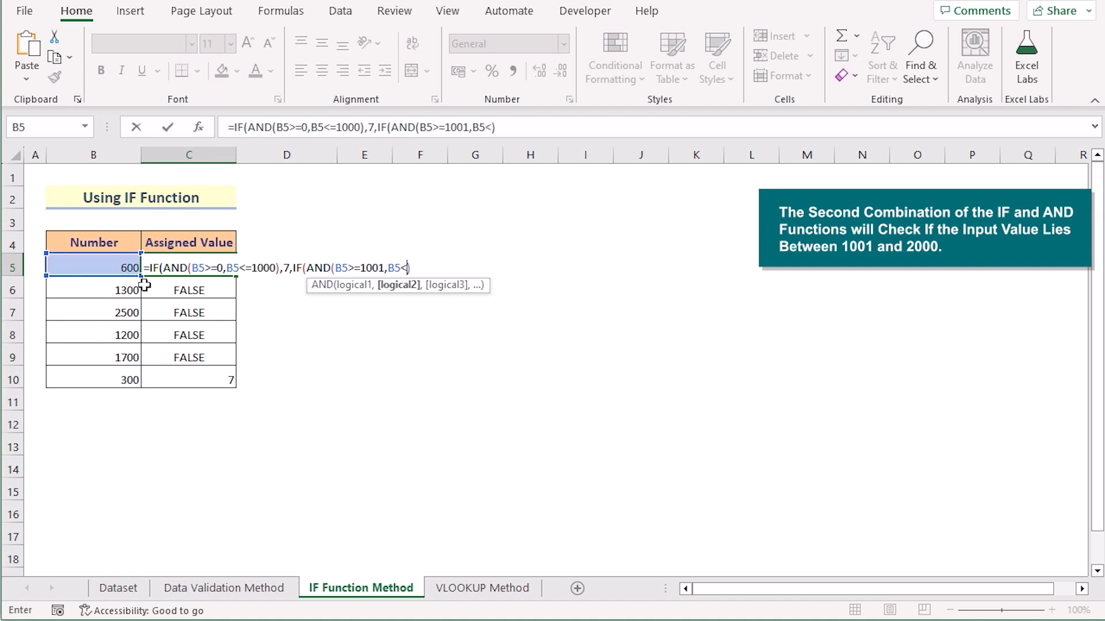
{"action": "type", "text": "=2000))"}
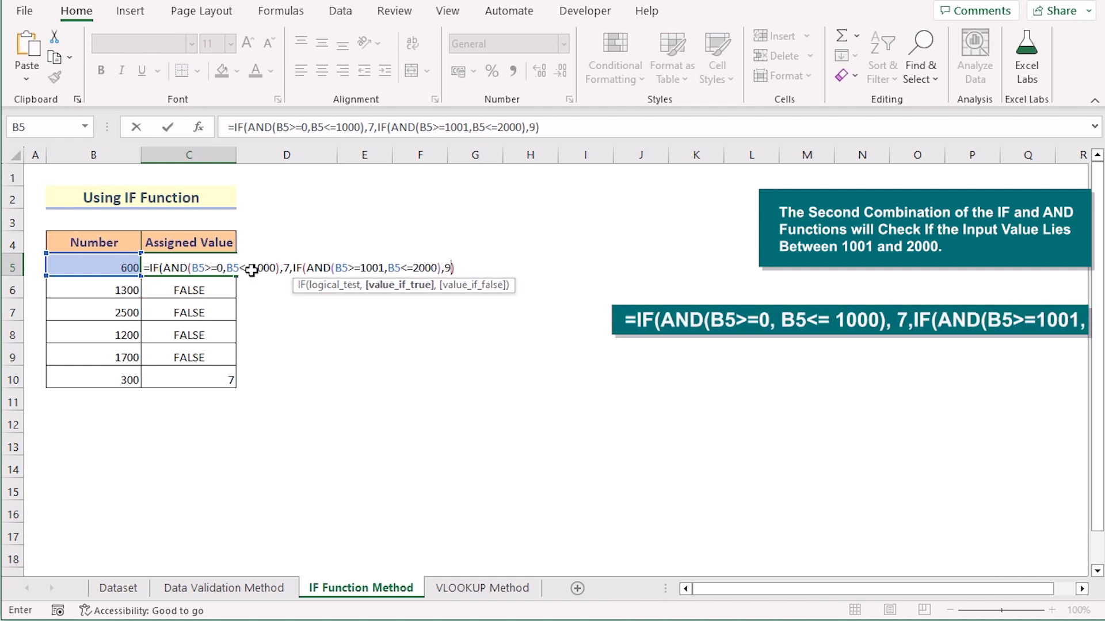
{"action": "key", "text": "Return"}
- Copy the two-range formula from C5 down the Assigned Value column through C10 and check row 6
{"action": "left_click", "coordinate": [231, 270]}
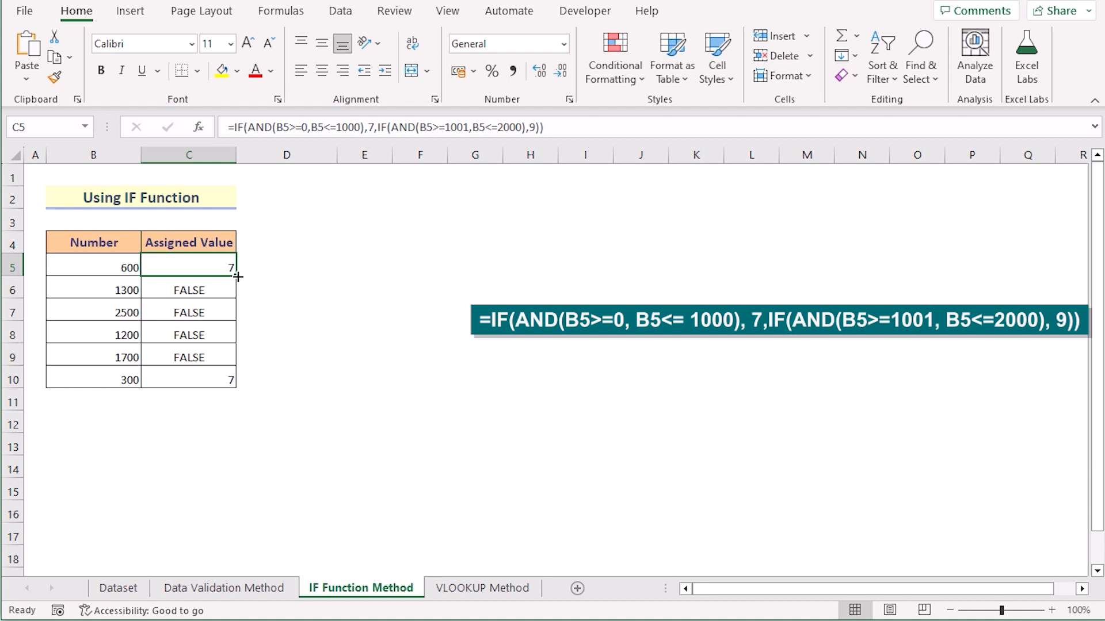
{"action": "left_click_drag", "start_coordinate": [236, 276], "coordinate": [235, 381]}
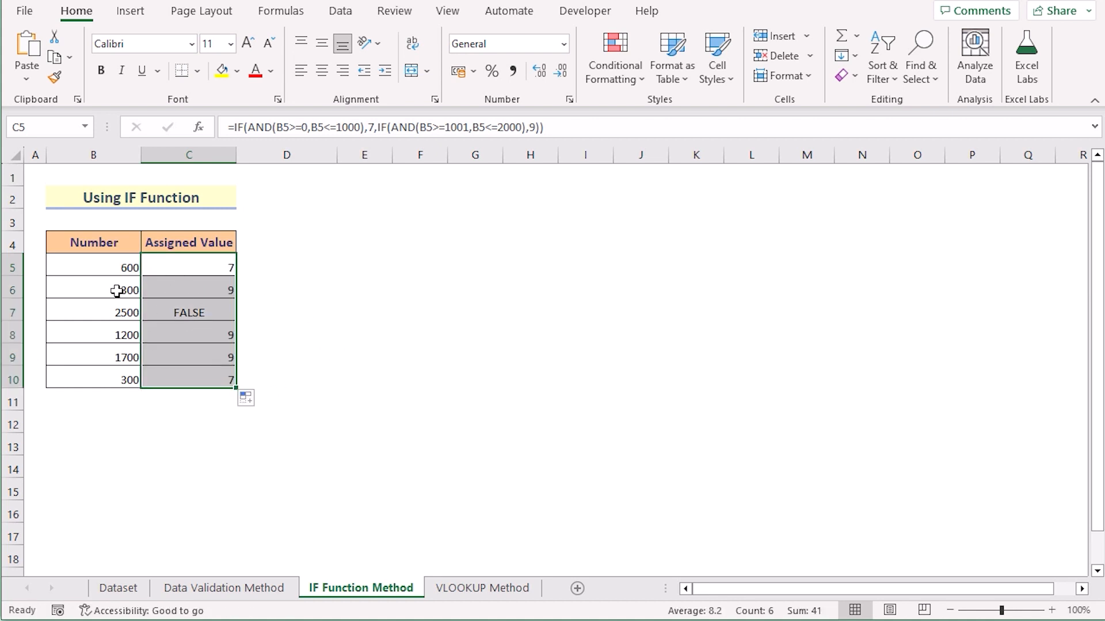
{"action": "left_click", "coordinate": [97, 290]}
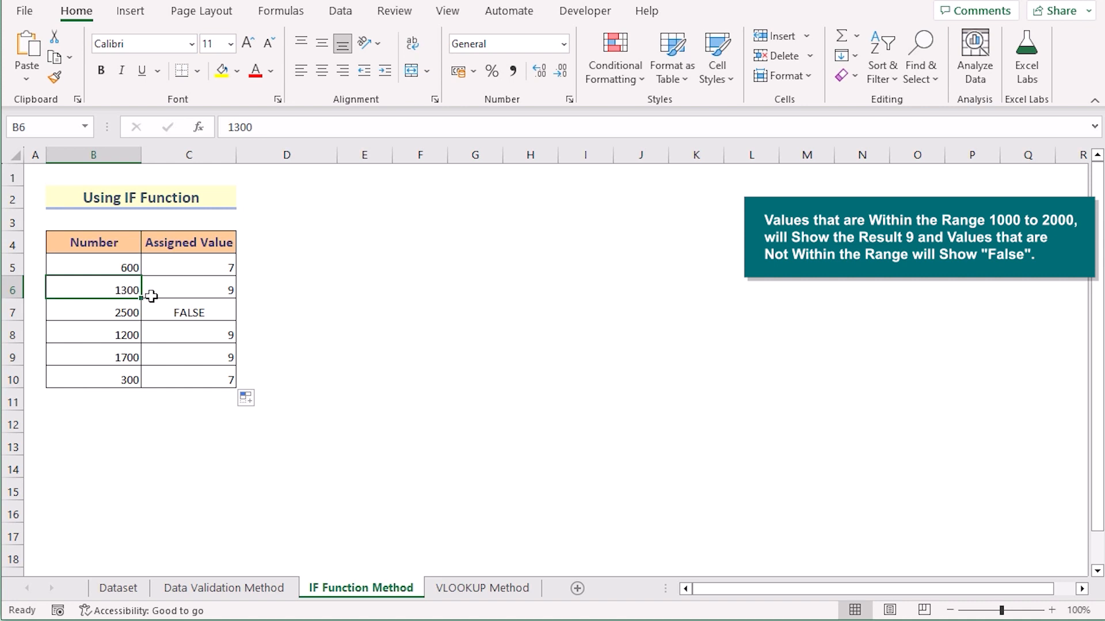
{"action": "left_click", "coordinate": [202, 293]}
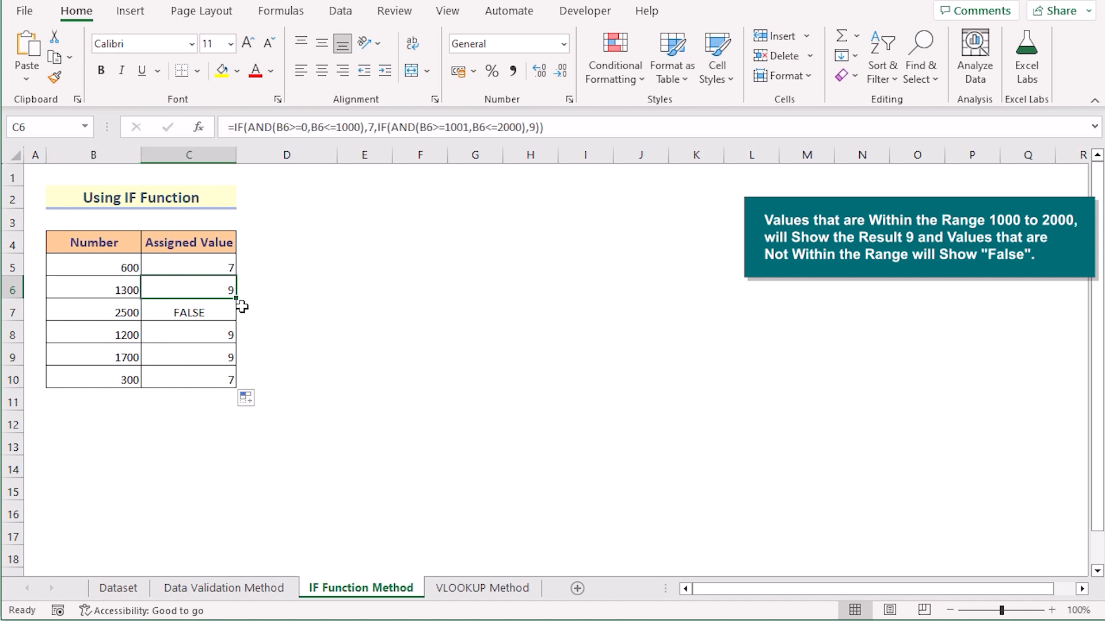
- Extend the formula in C5 to =IF(AND(B5>=0,B5<=1000),7,IF(AND(B5>=1001,B5<=2000),9,IF(AND(B5>=2001,B5<=3000),11))) and copy it down through C10
{"action": "double_click", "coordinate": [211, 262]}
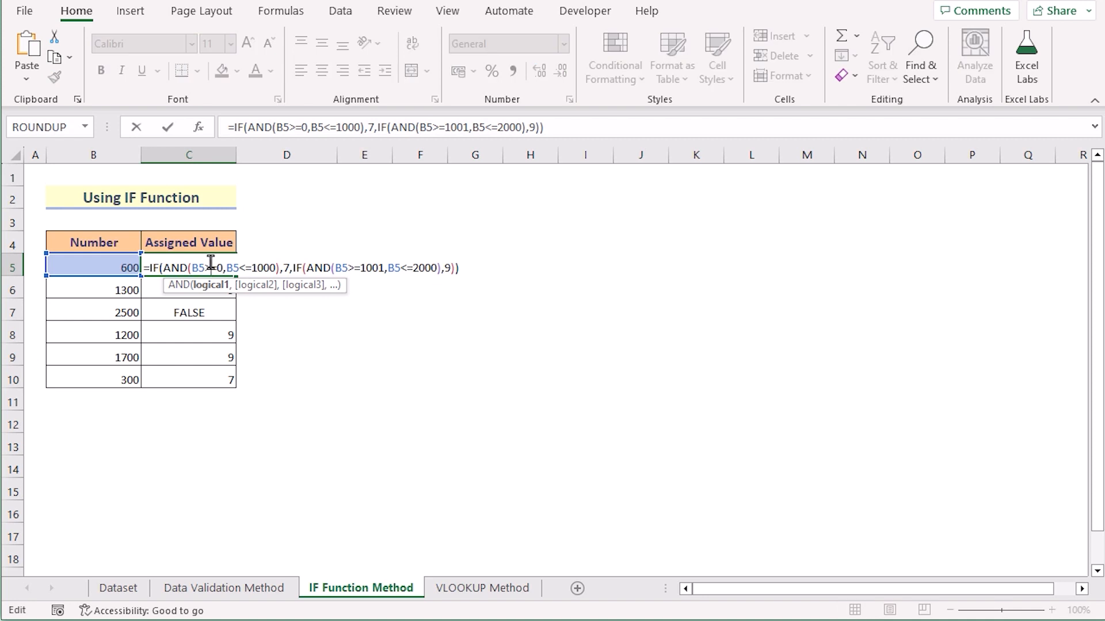
{"action": "left_click", "coordinate": [449, 270]}
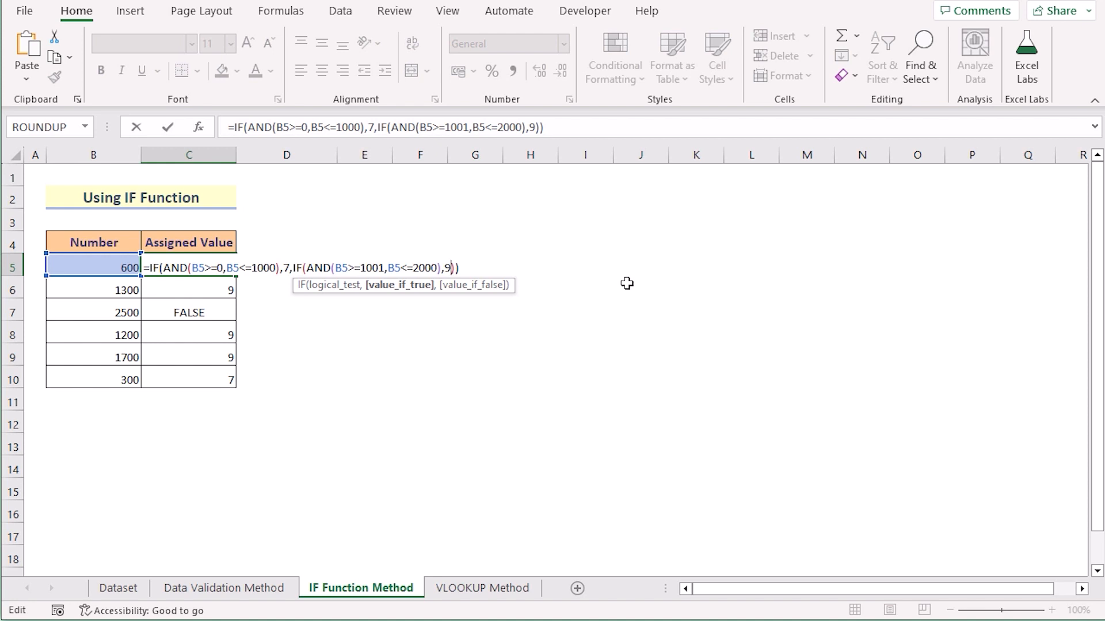
{"action": "type", "text": ",IF"}
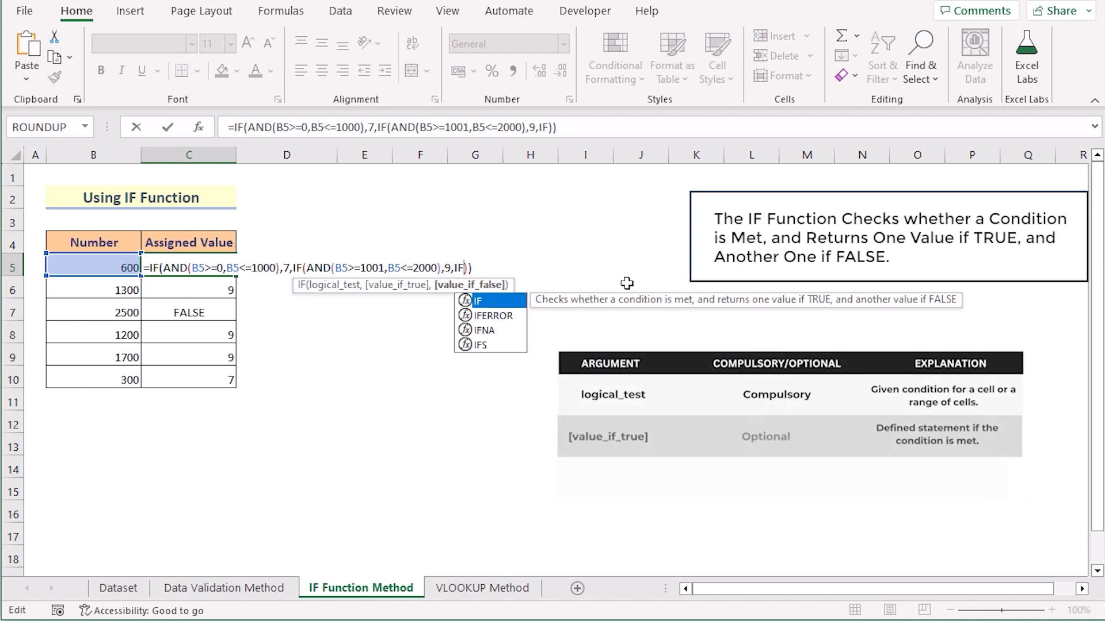
{"action": "type", "text": "(AND"}
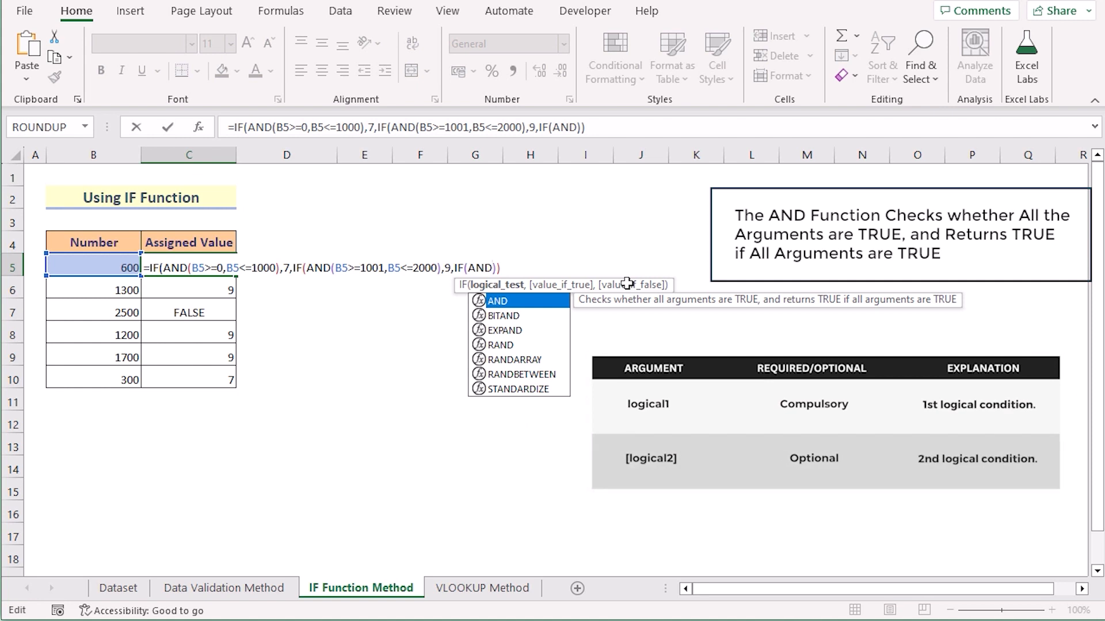
{"action": "type", "text": "("}
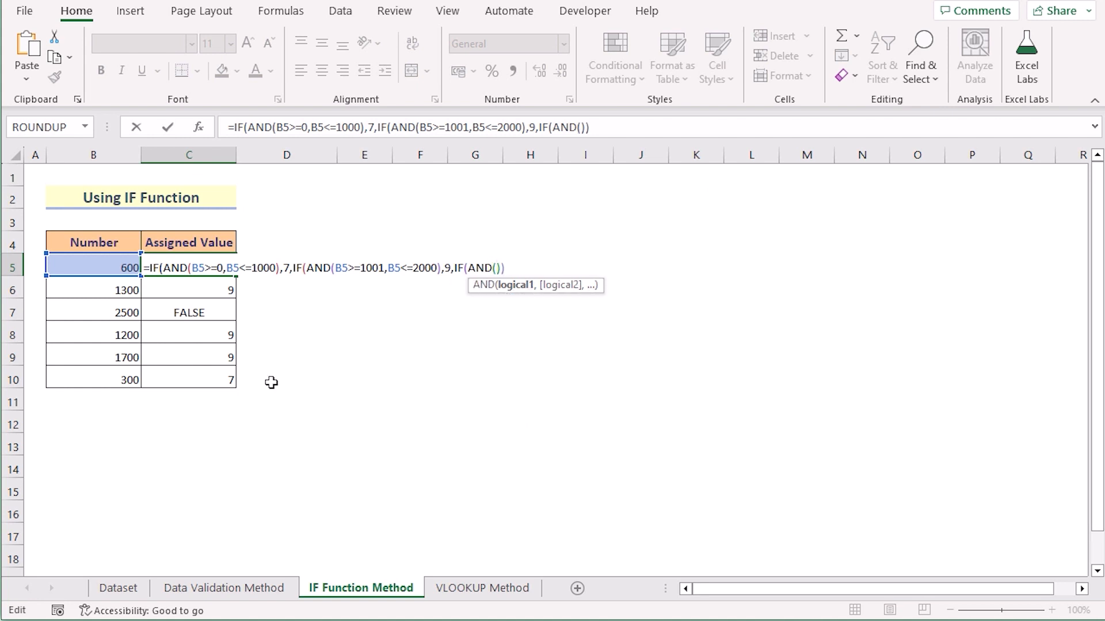
{"action": "left_click", "coordinate": [68, 269]}
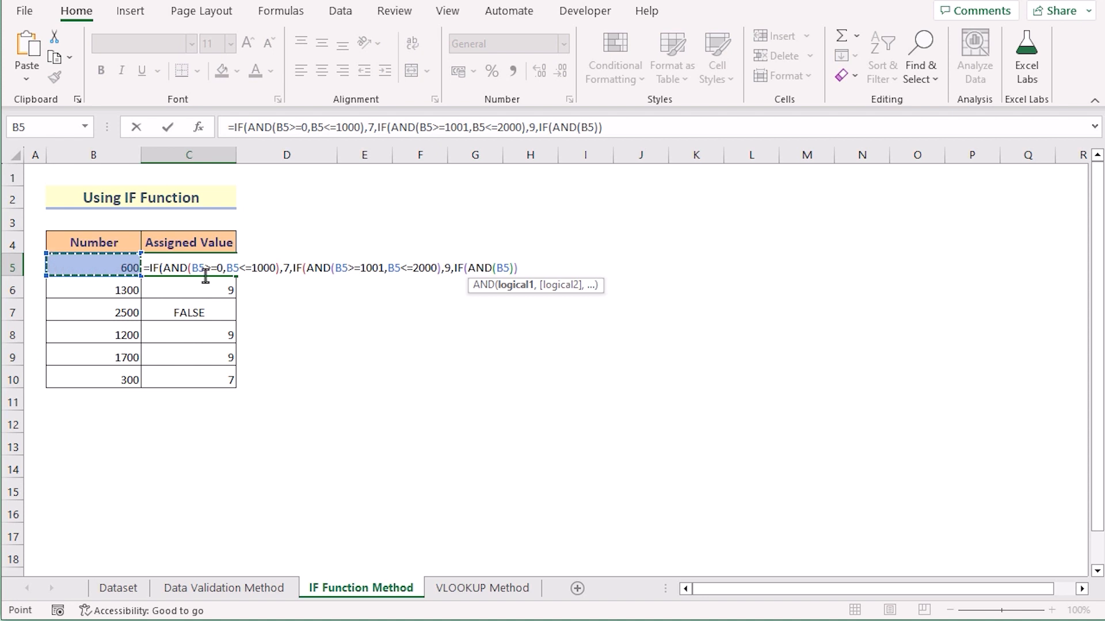
{"action": "type", "text": ">=2001"}
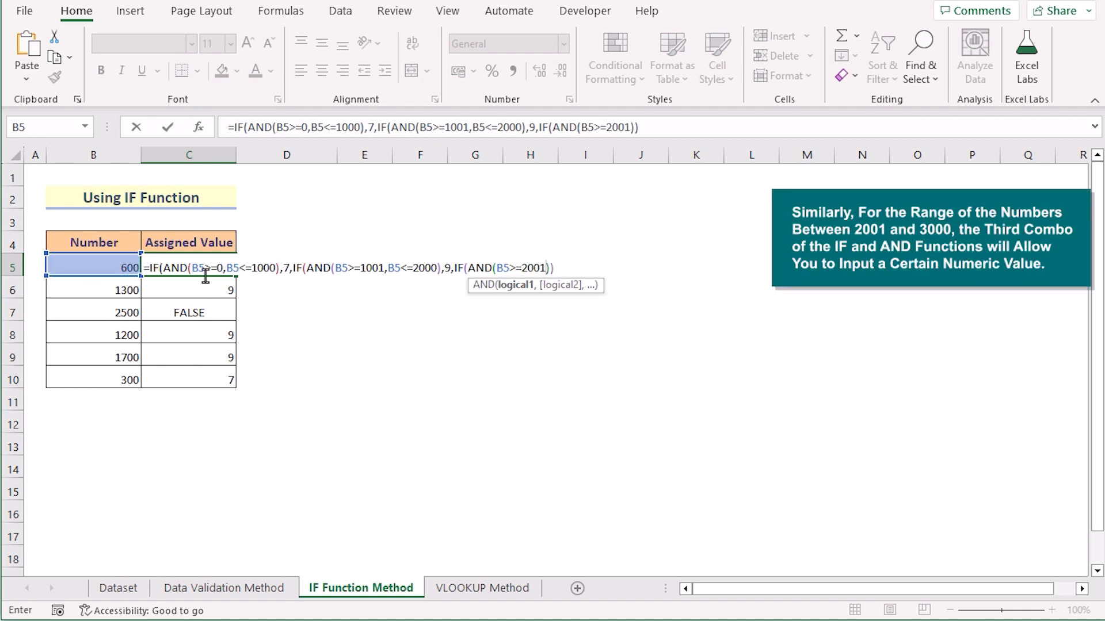
{"action": "type", "text": ","}
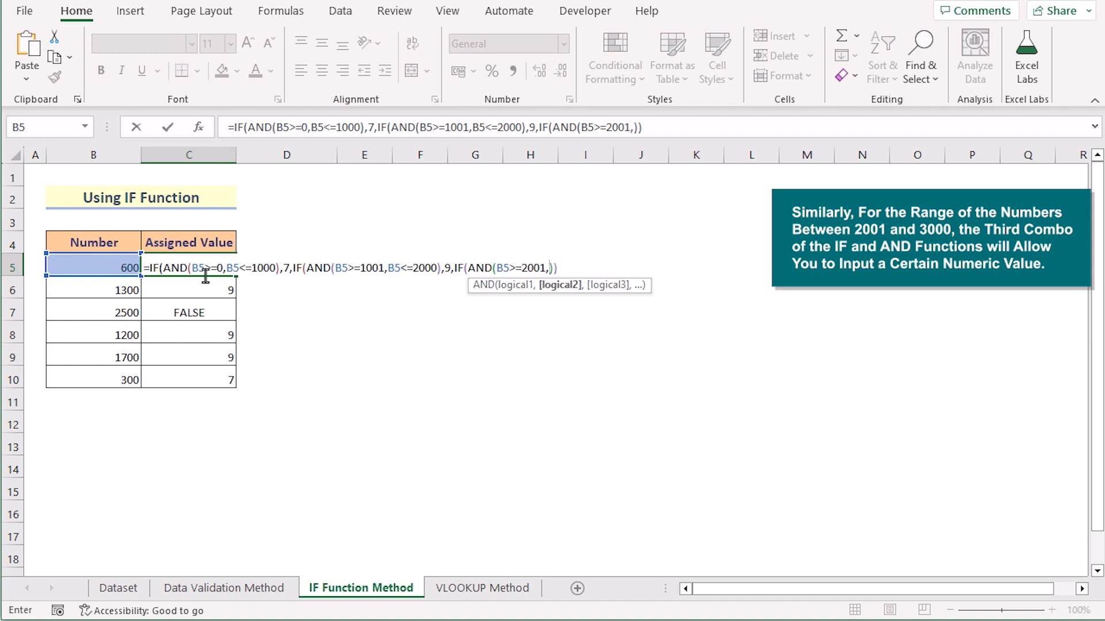
{"action": "left_click", "coordinate": [114, 262]}
{"action": "type", "text": "<=3000"}
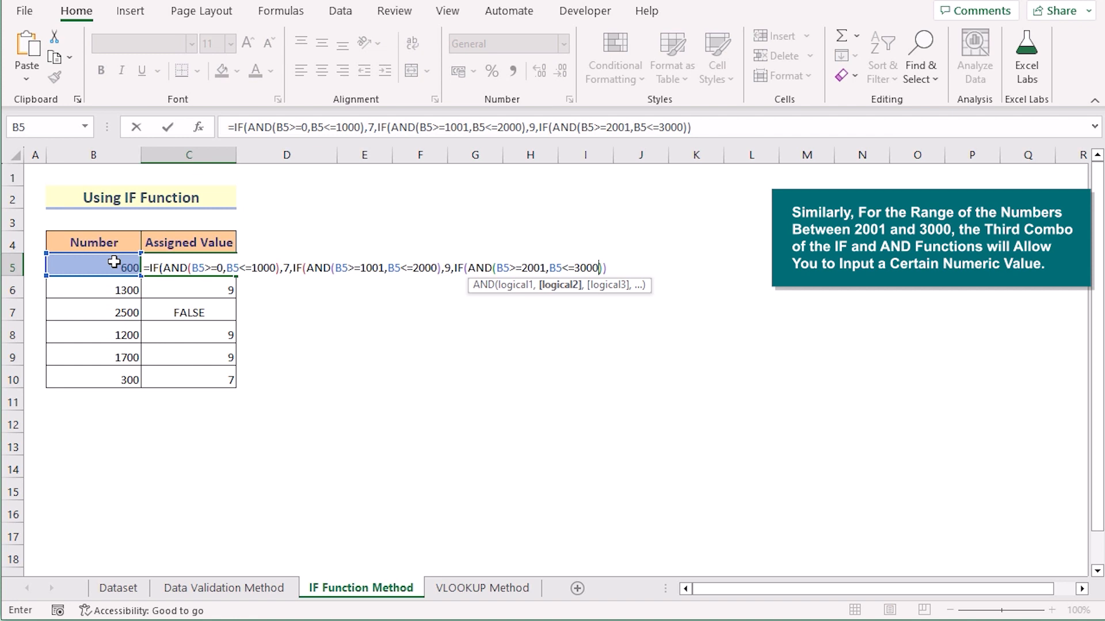
{"action": "type", "text": ")"}
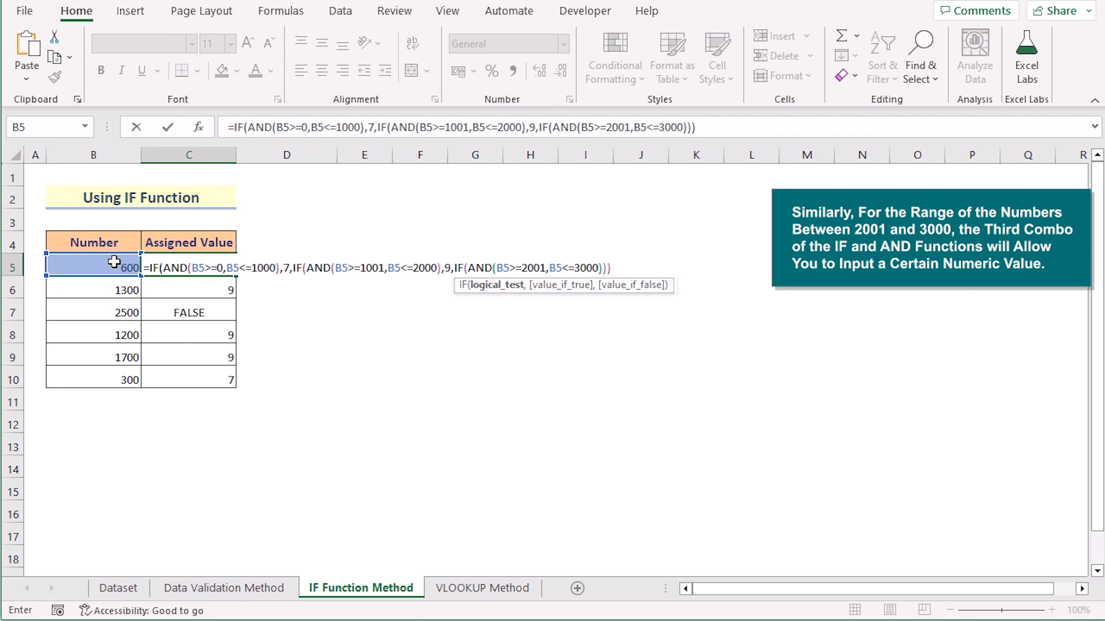
{"action": "type", "text": ",11"}
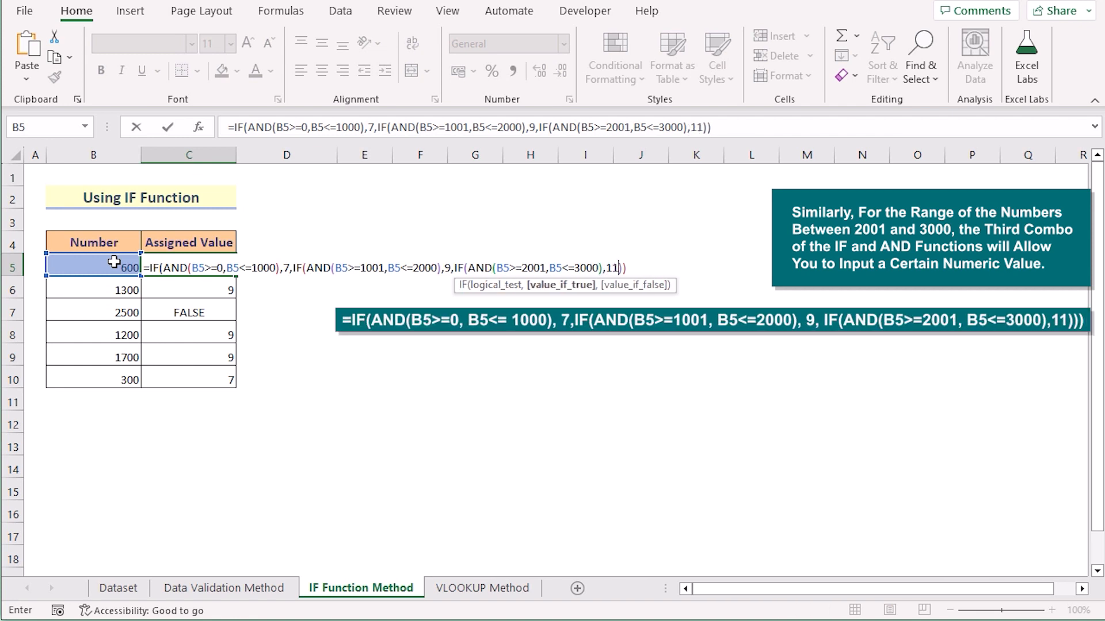
{"action": "type", "text": ")))"}
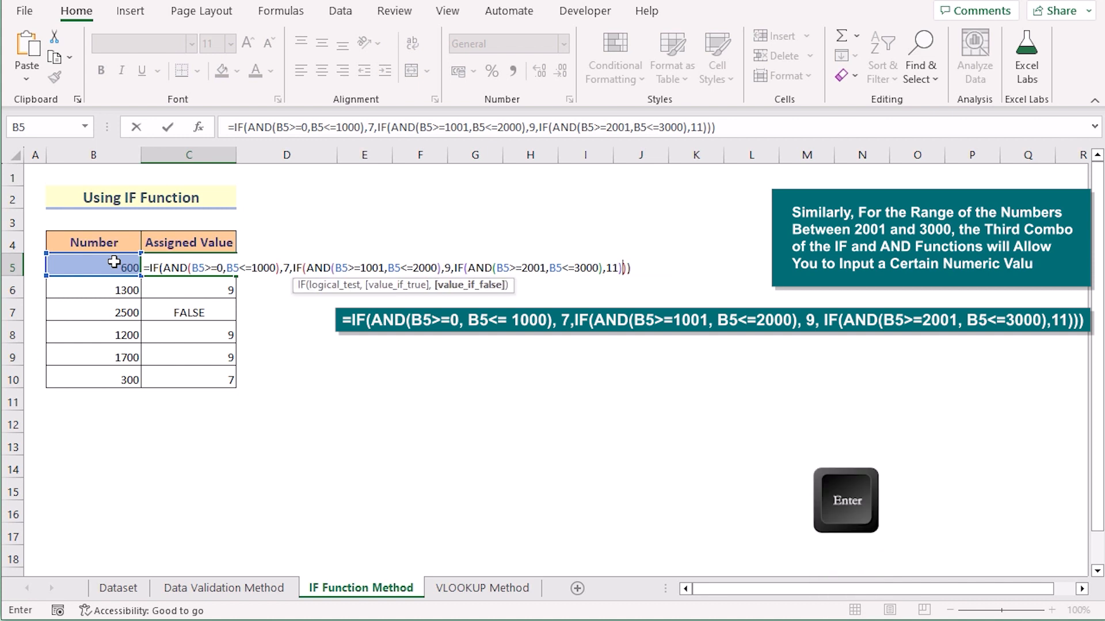
{"action": "key", "text": "Return"}
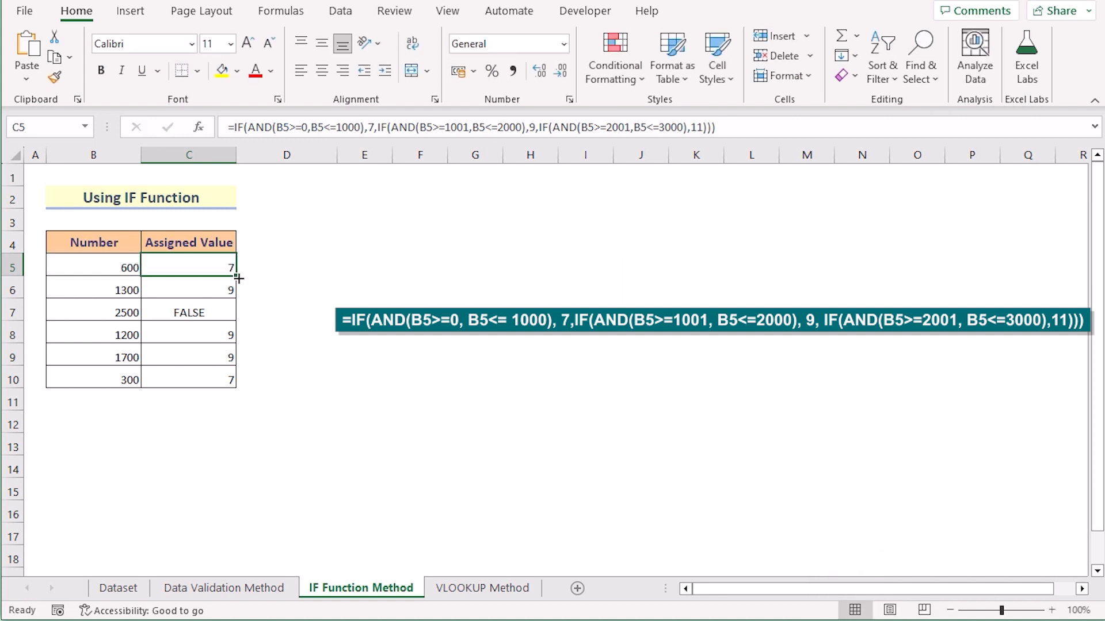
{"action": "left_click_drag", "start_coordinate": [238, 279], "coordinate": [254, 389]}
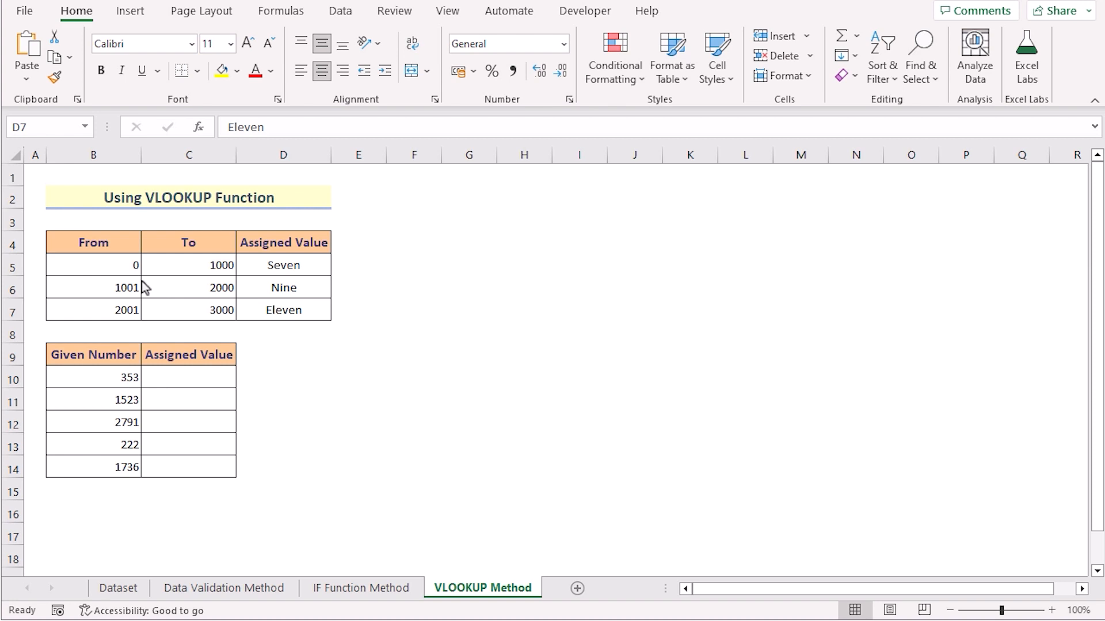
- Enter =VLOOKUP(B10,$B$5:$D$7,3) in cell C10 and copy it down the Assigned Value column through C14
{"action": "left_click", "coordinate": [184, 381]}
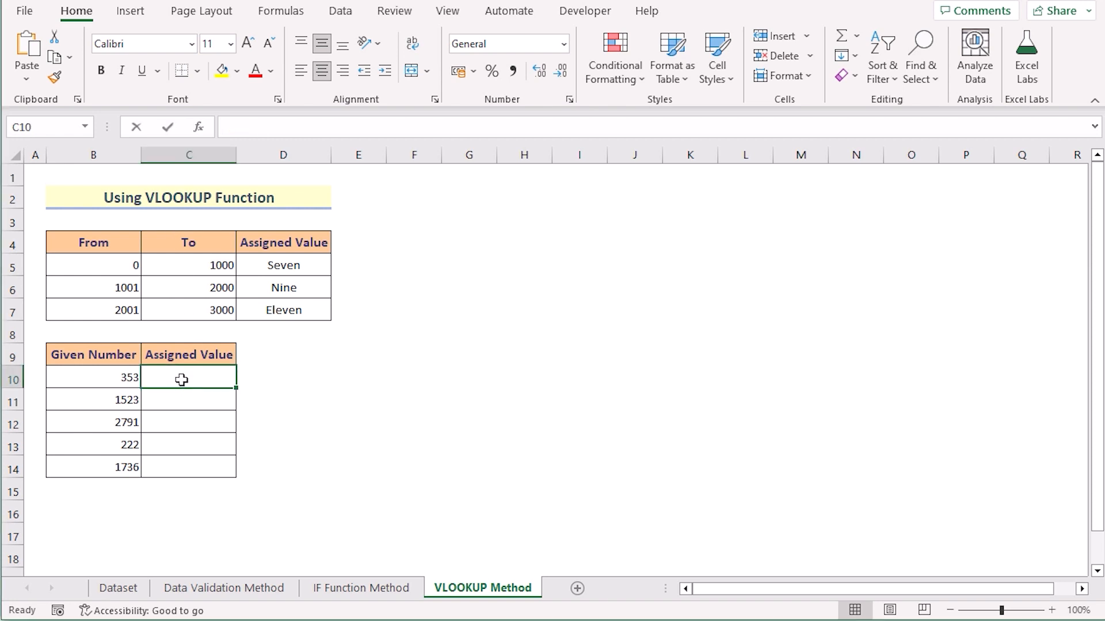
{"action": "type", "text": "="}
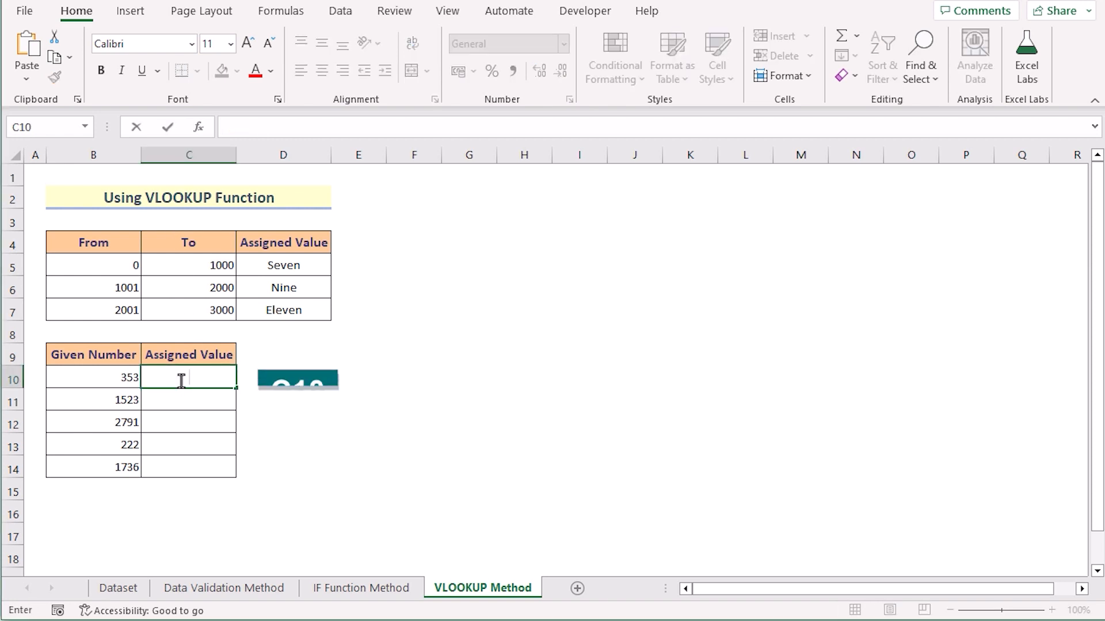
{"action": "type", "text": "=VLOO"}
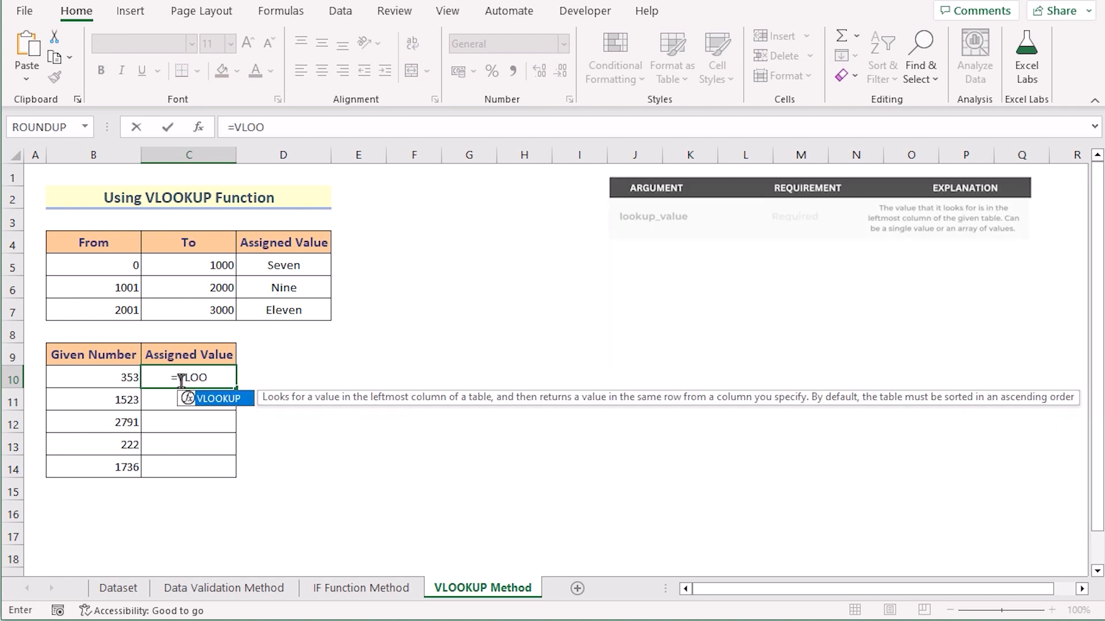
{"action": "type", "text": "K"}
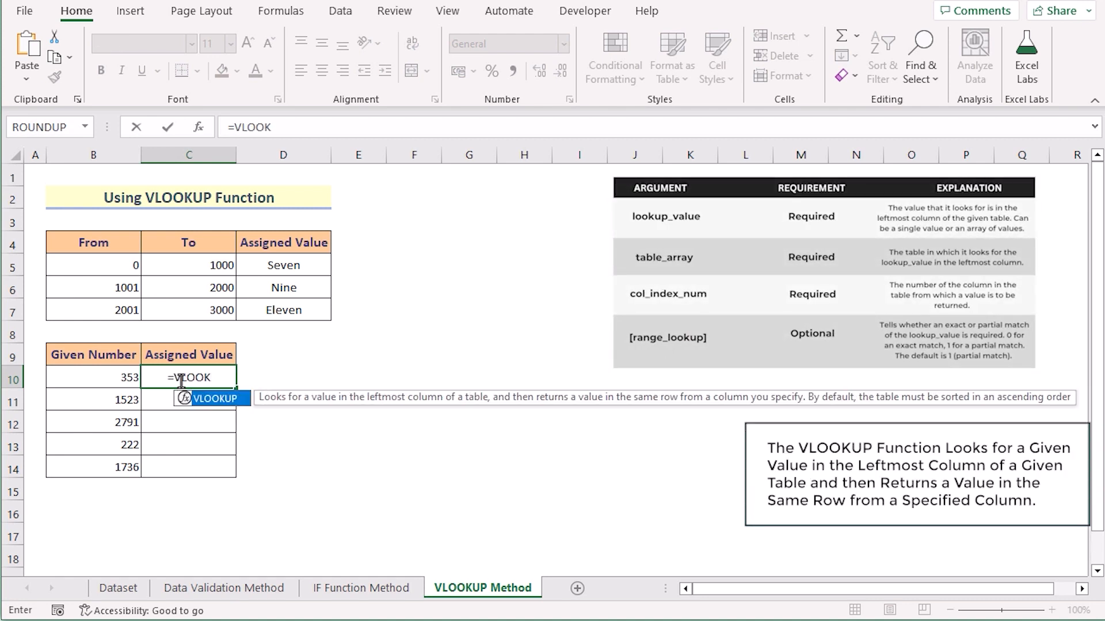
{"action": "type", "text": "UP("}
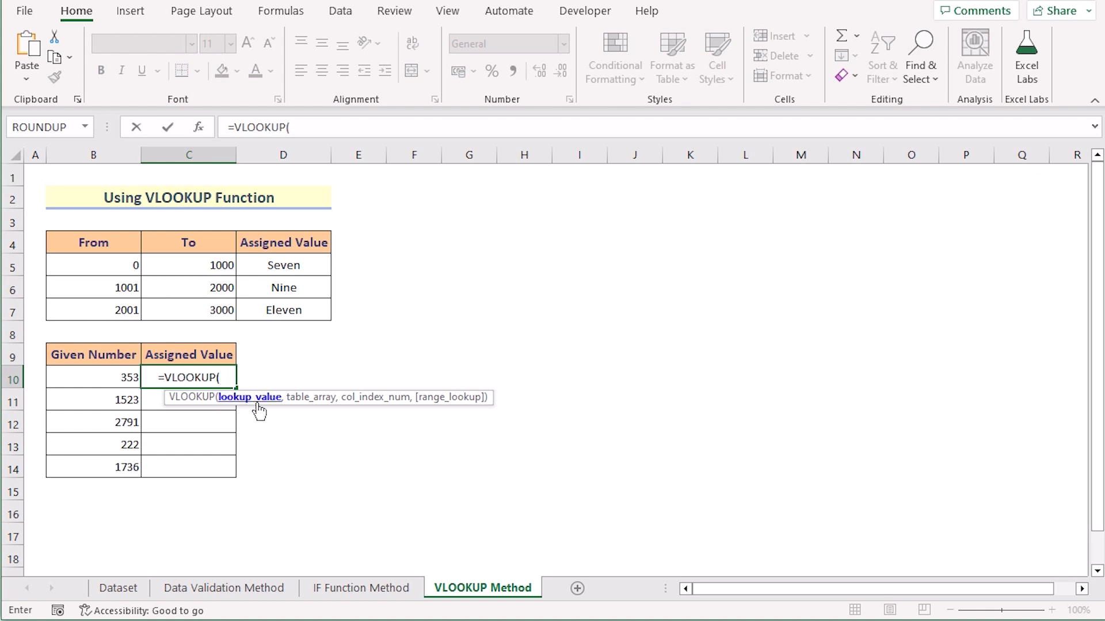
{"action": "left_click", "coordinate": [102, 385]}
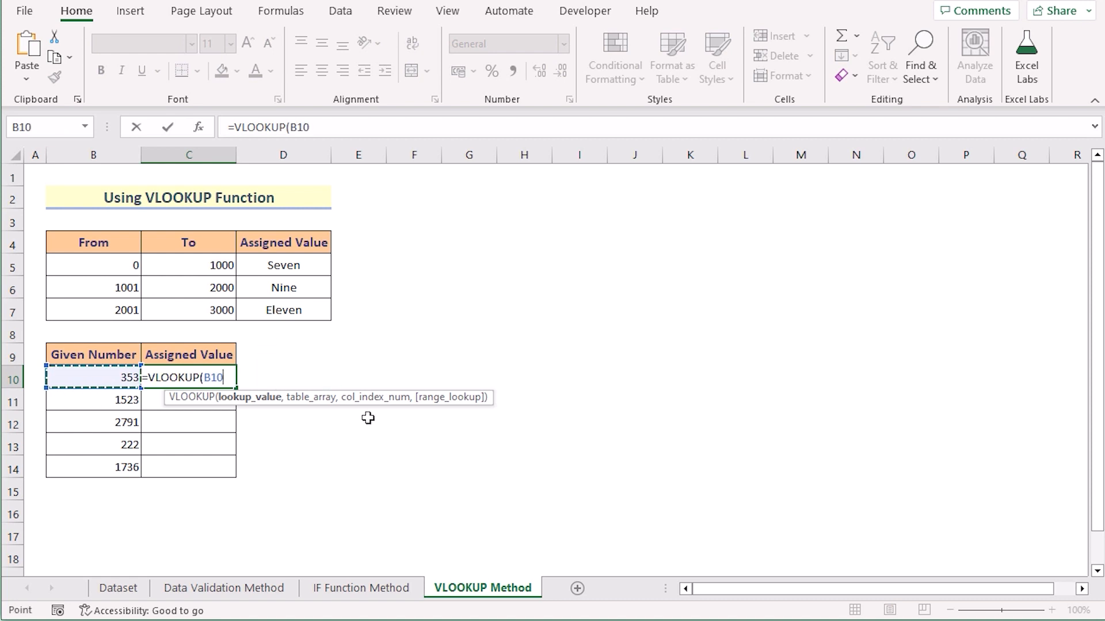
{"action": "type", "text": ","}
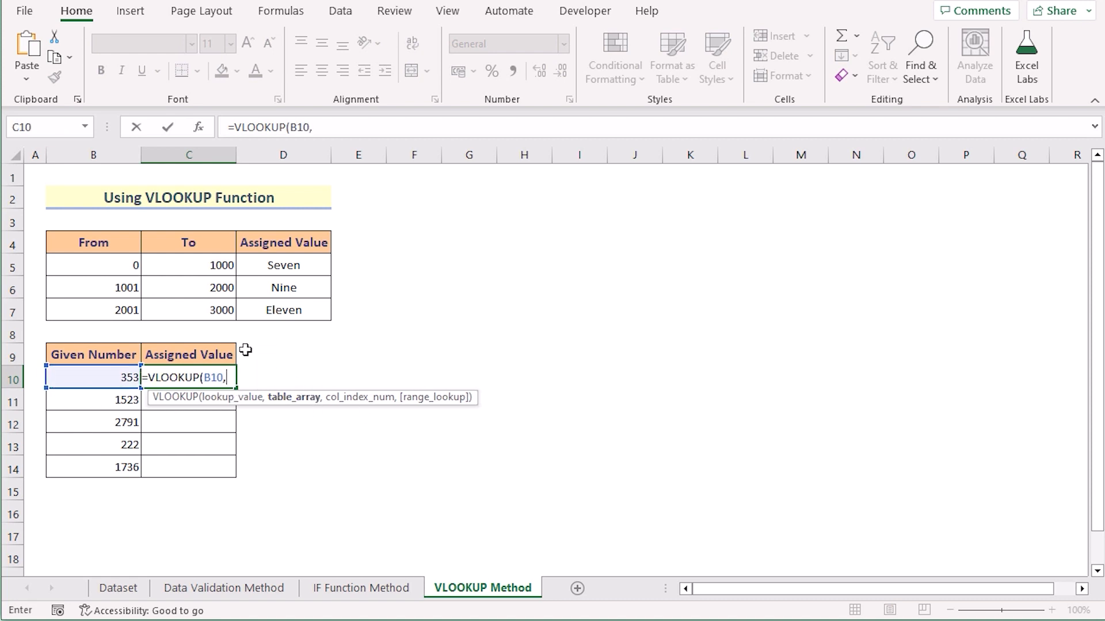
{"action": "left_click", "coordinate": [113, 264]}
{"action": "left_click_drag", "start_coordinate": [113, 265], "coordinate": [285, 318]}
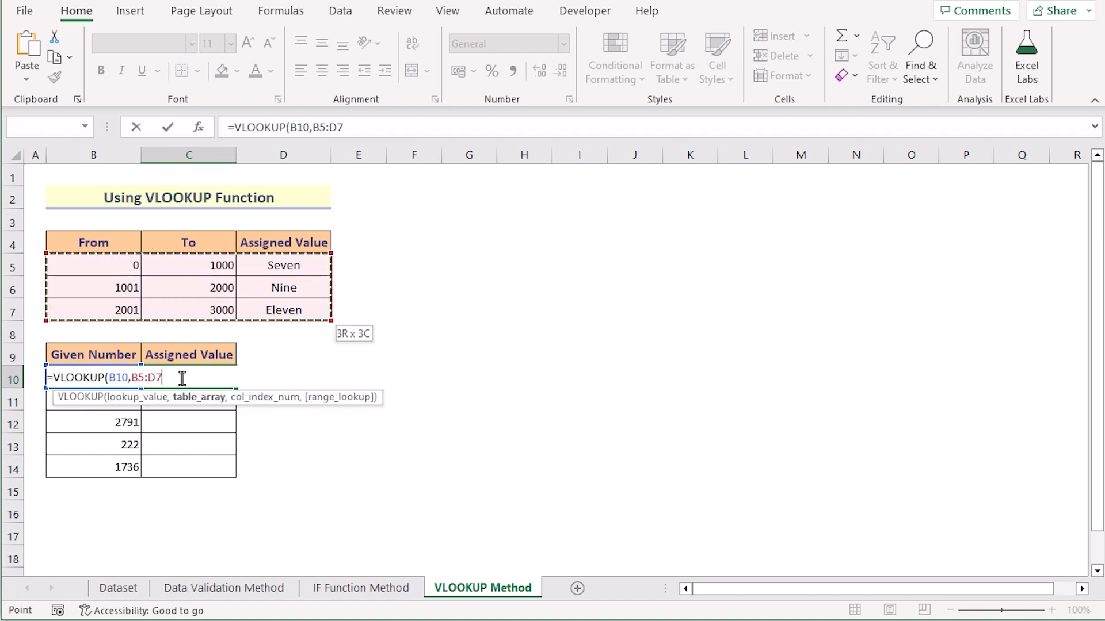
{"action": "key", "text": "F4"}
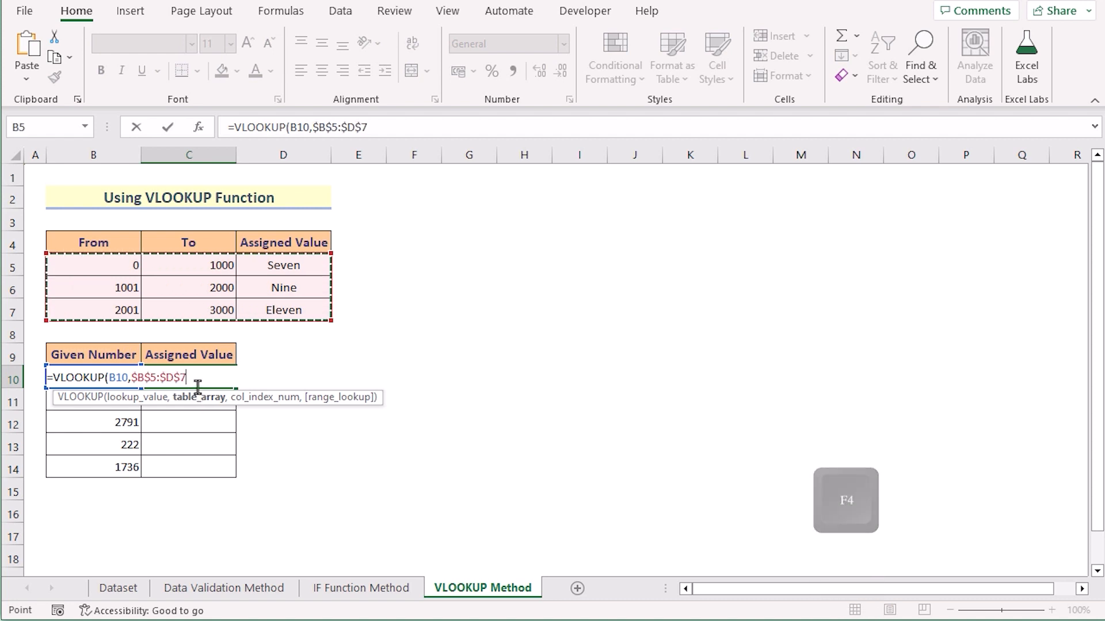
{"action": "type", "text": ",3"}
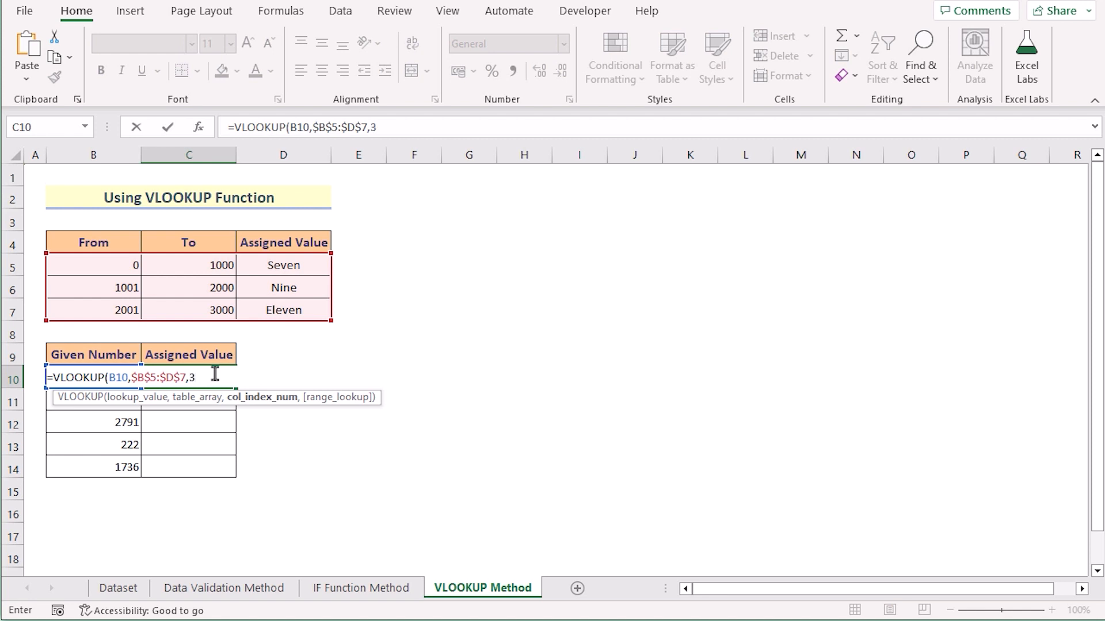
{"action": "type", "text": ")"}
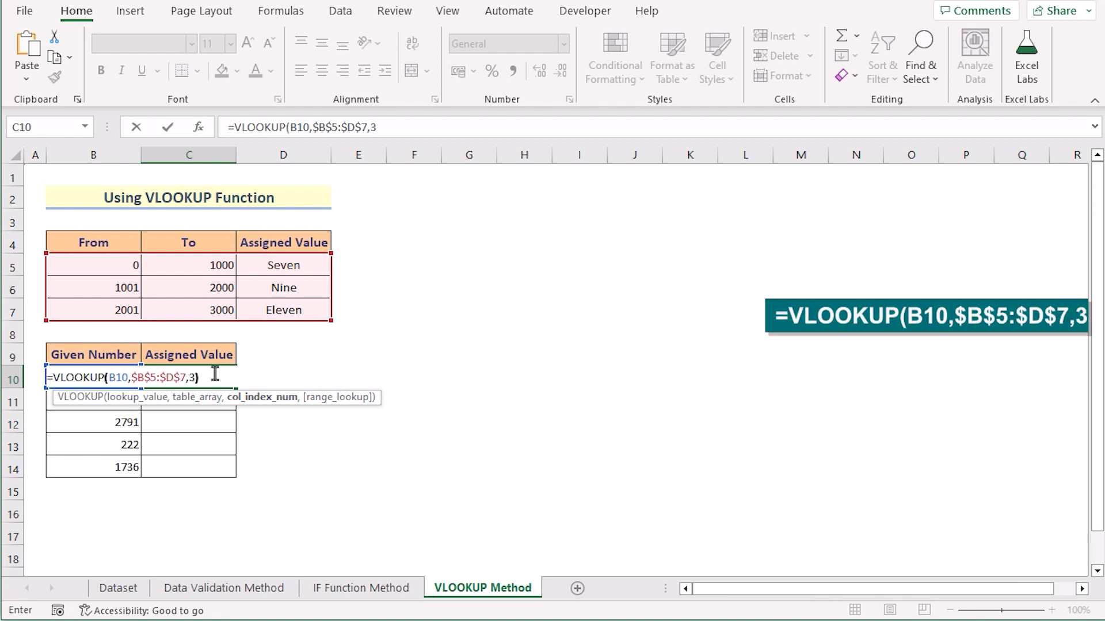
{"action": "key", "text": "Return"}
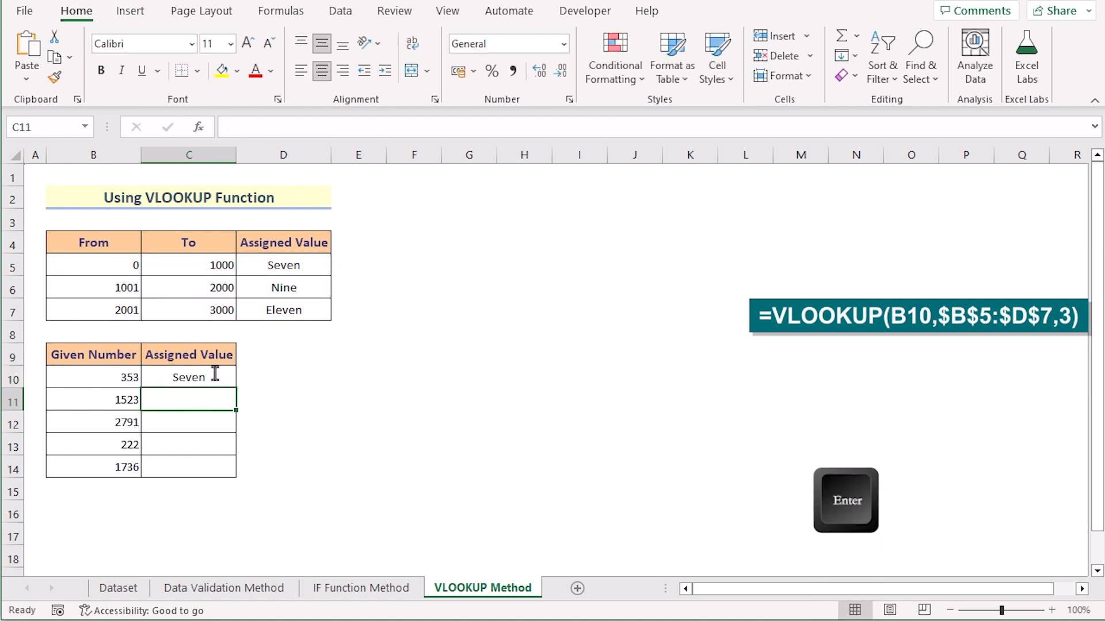
{"action": "left_click", "coordinate": [214, 374]}
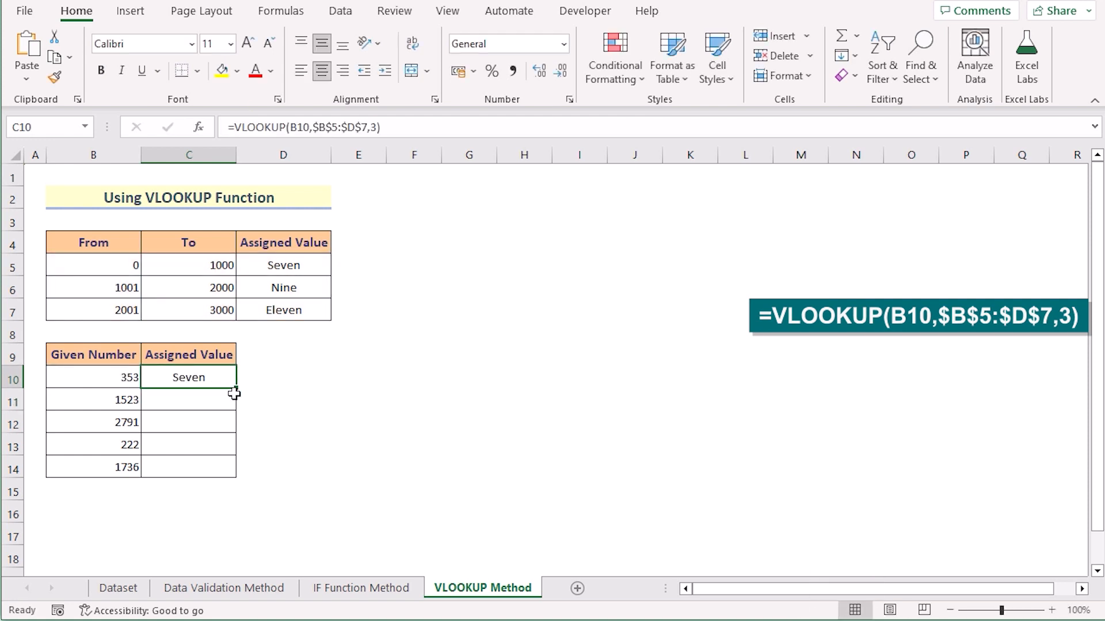
{"action": "left_click_drag", "start_coordinate": [237, 389], "coordinate": [224, 476]}
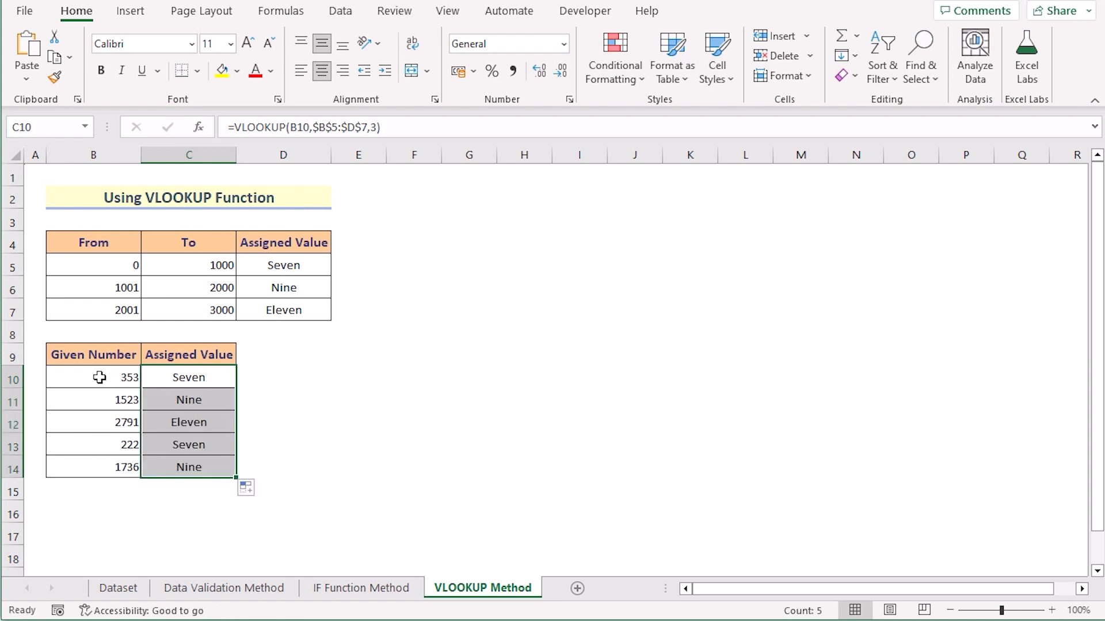
- Compare the given numbers in column B with their assigned values in column C for rows 10 to 12
{"action": "left_click", "coordinate": [100, 377]}
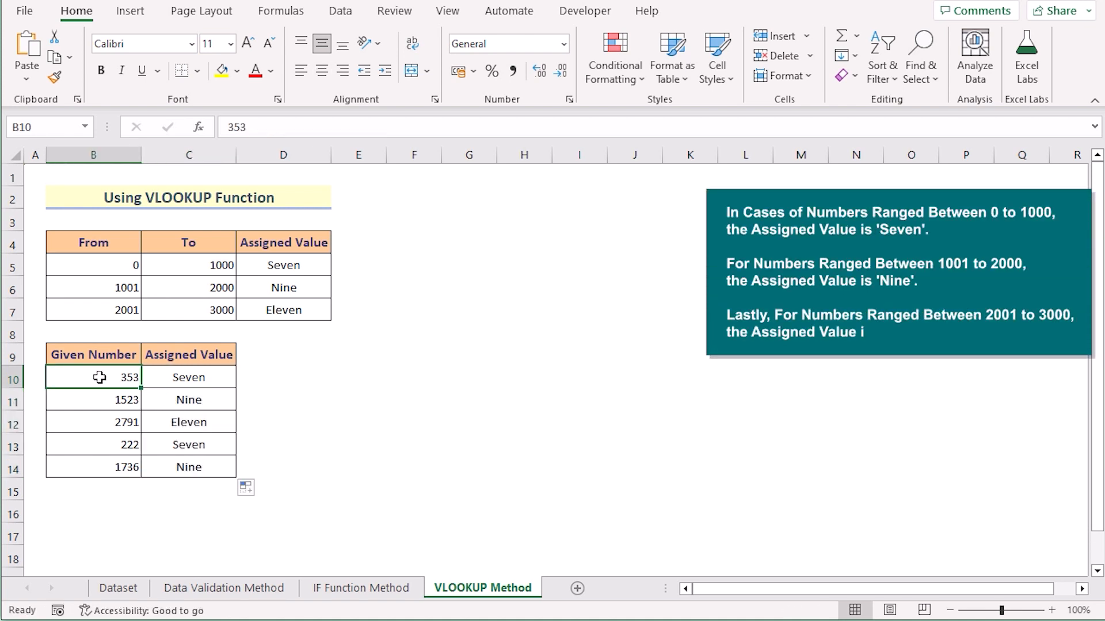
{"action": "left_click", "coordinate": [211, 380]}
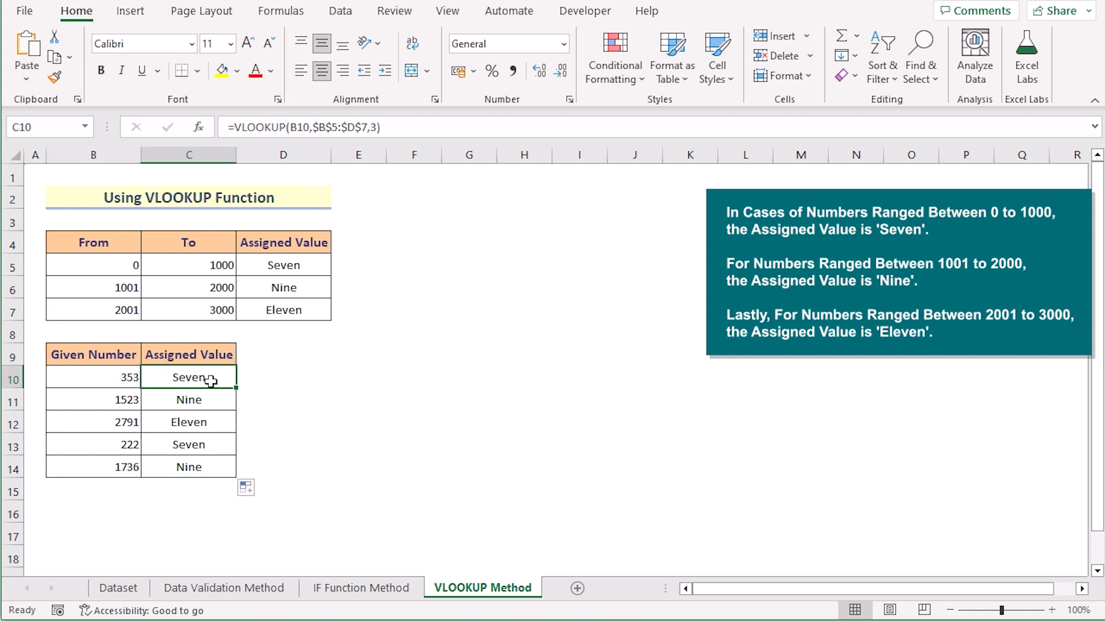
{"action": "left_click", "coordinate": [104, 405]}
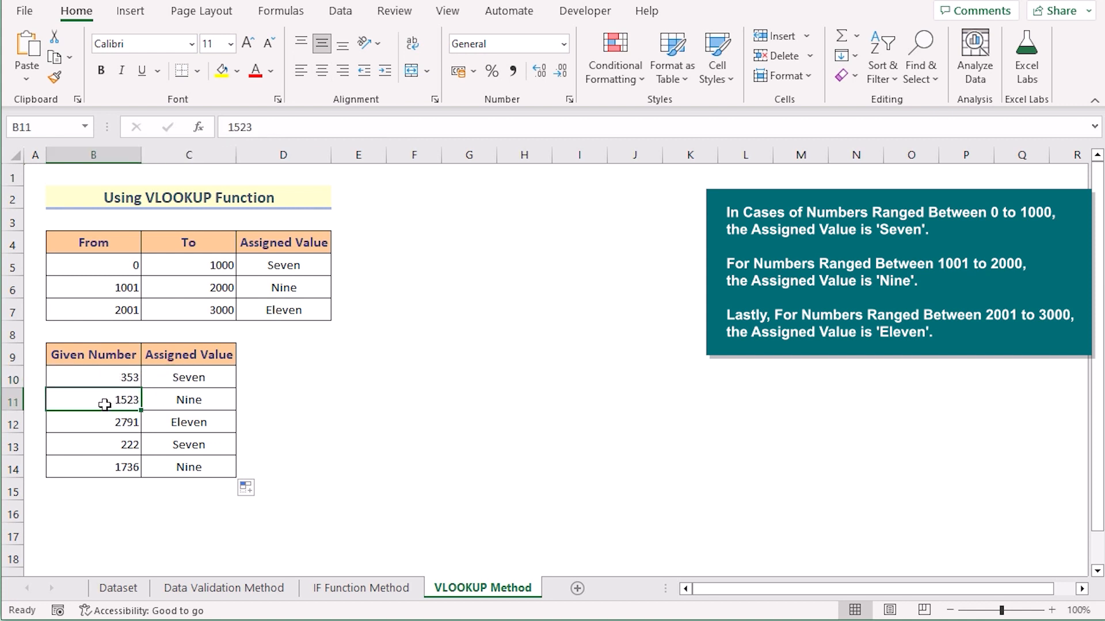
{"action": "left_click", "coordinate": [225, 401]}
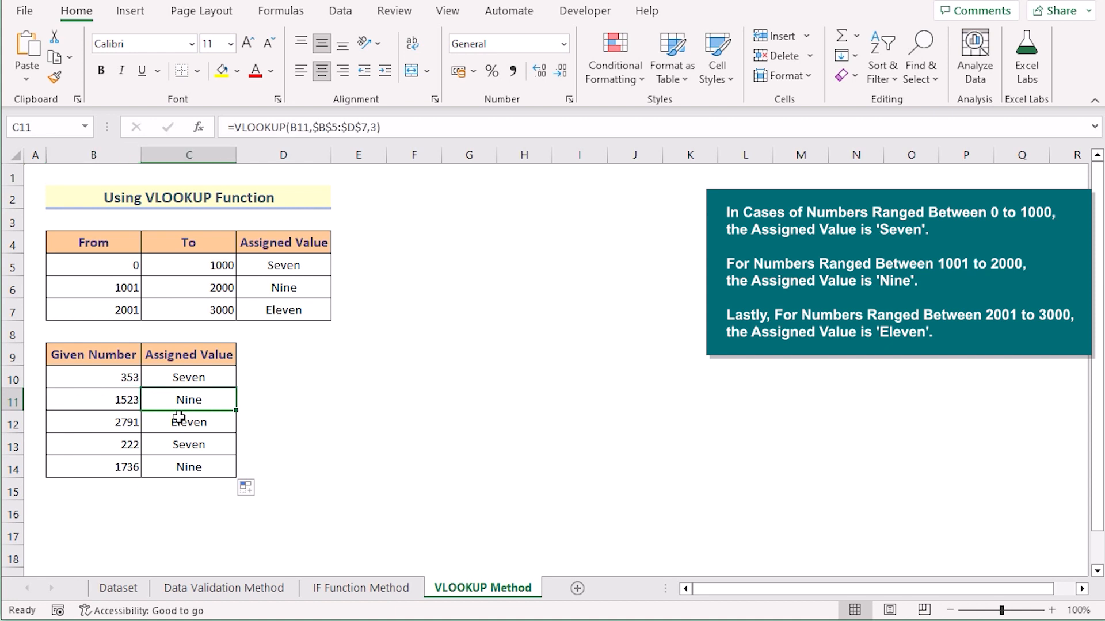
{"action": "left_click", "coordinate": [94, 424]}
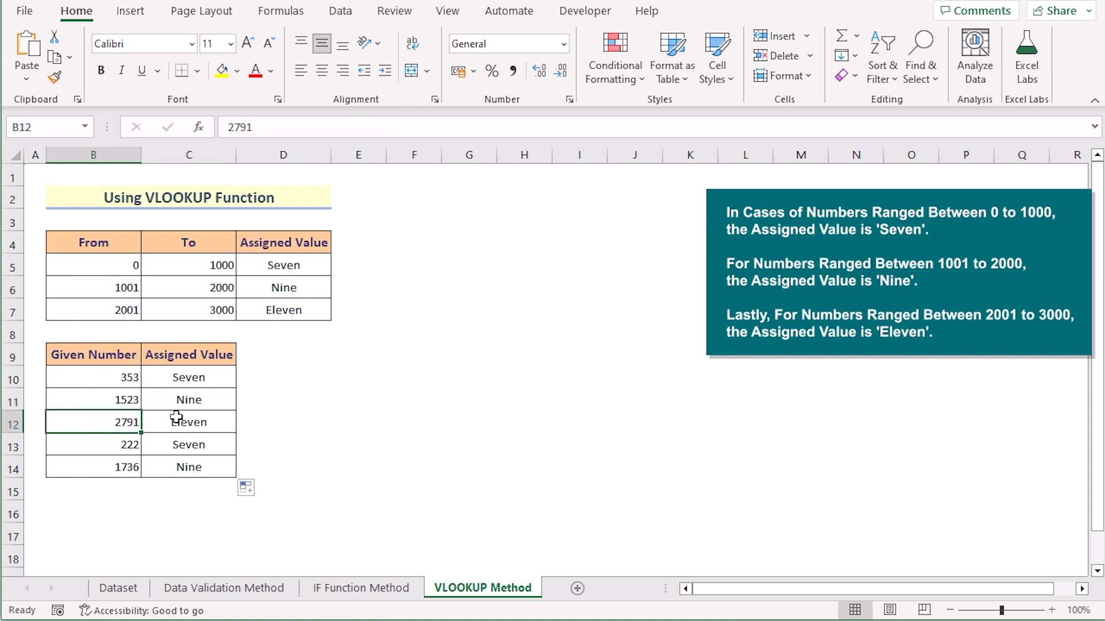
{"action": "left_click", "coordinate": [214, 417]}
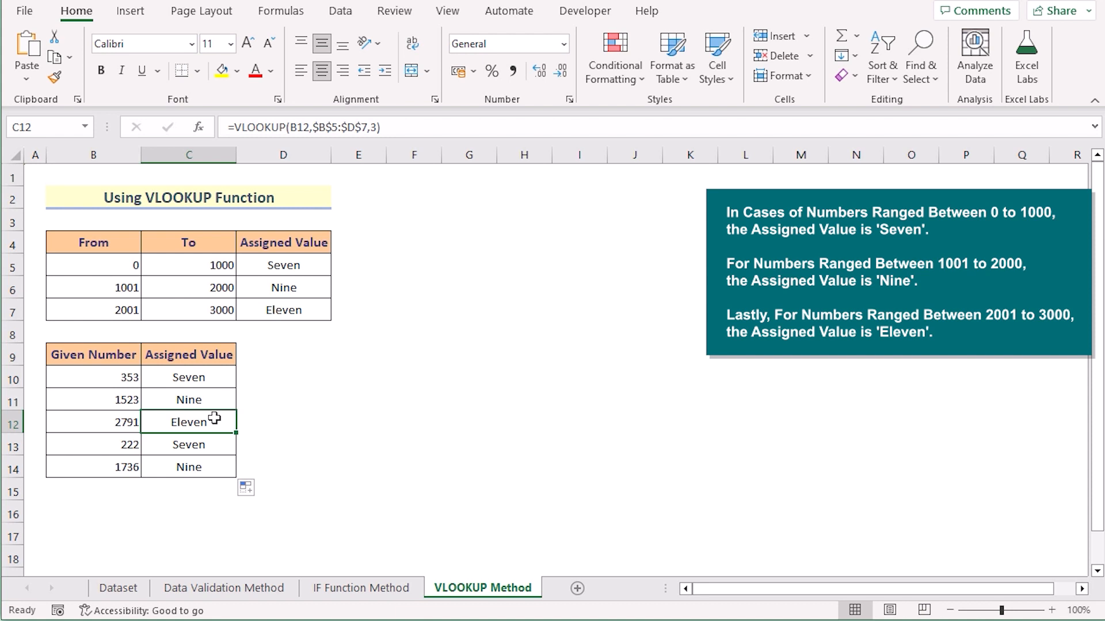